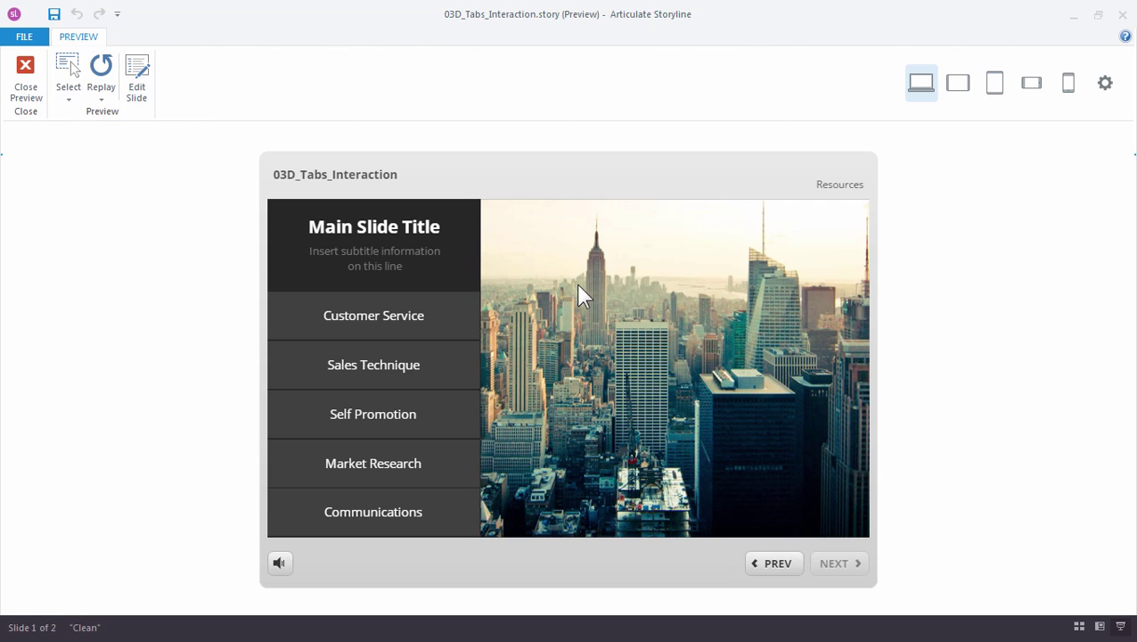
# Try the Customer Service, Self Promotion and Sales Technique tabs in the slide preview to examine the finished interaction
pyautogui.click(469, 323)
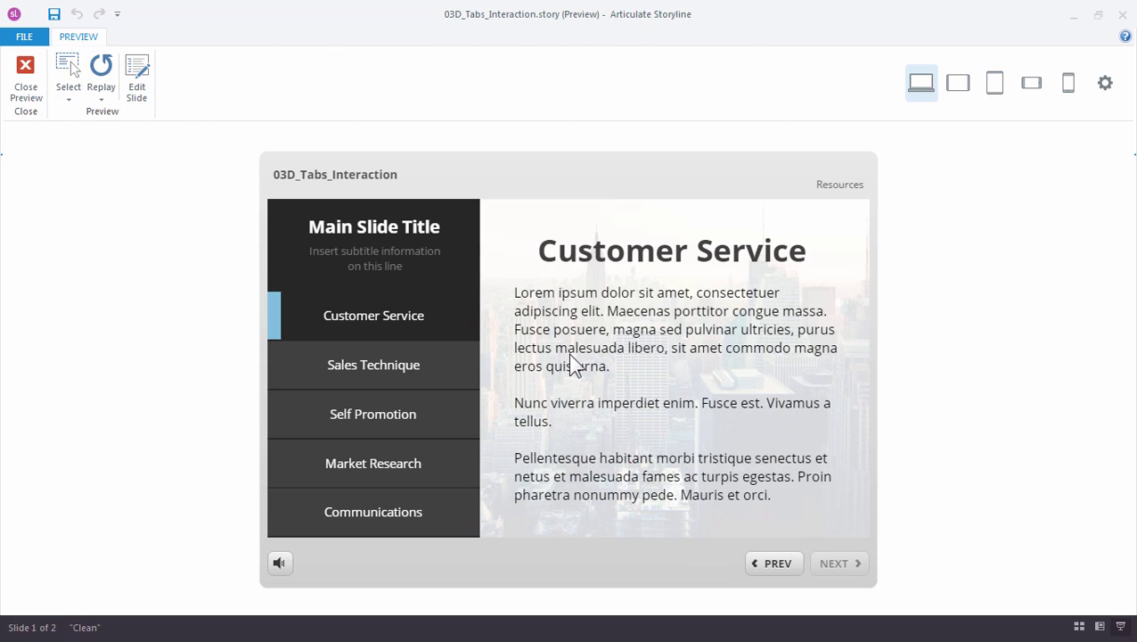
pyautogui.click(469, 417)
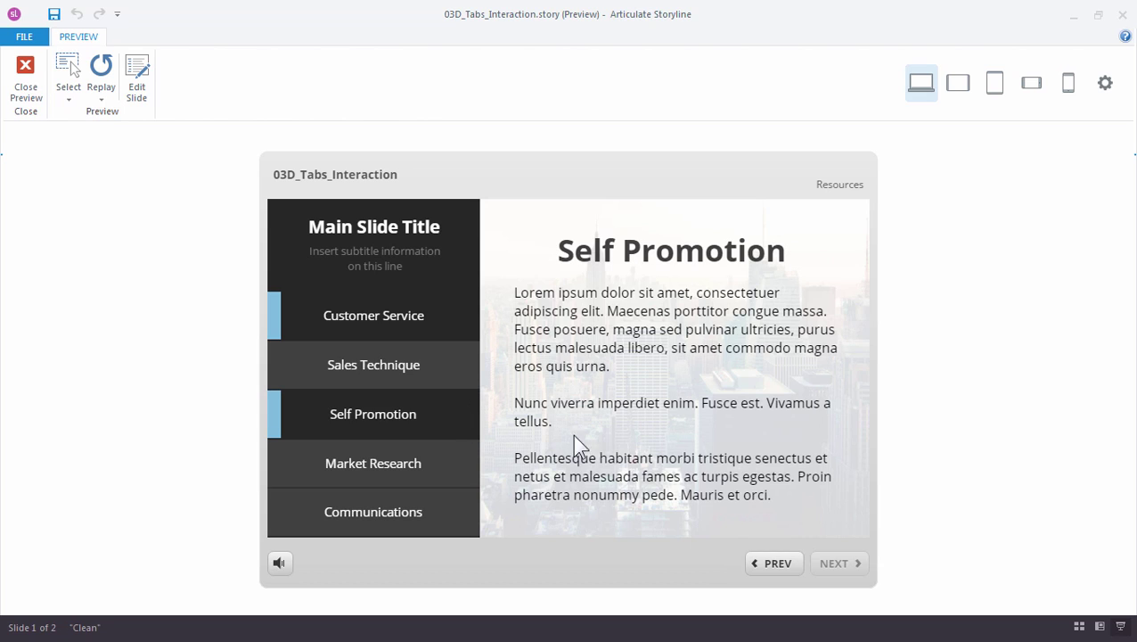
pyautogui.click(467, 366)
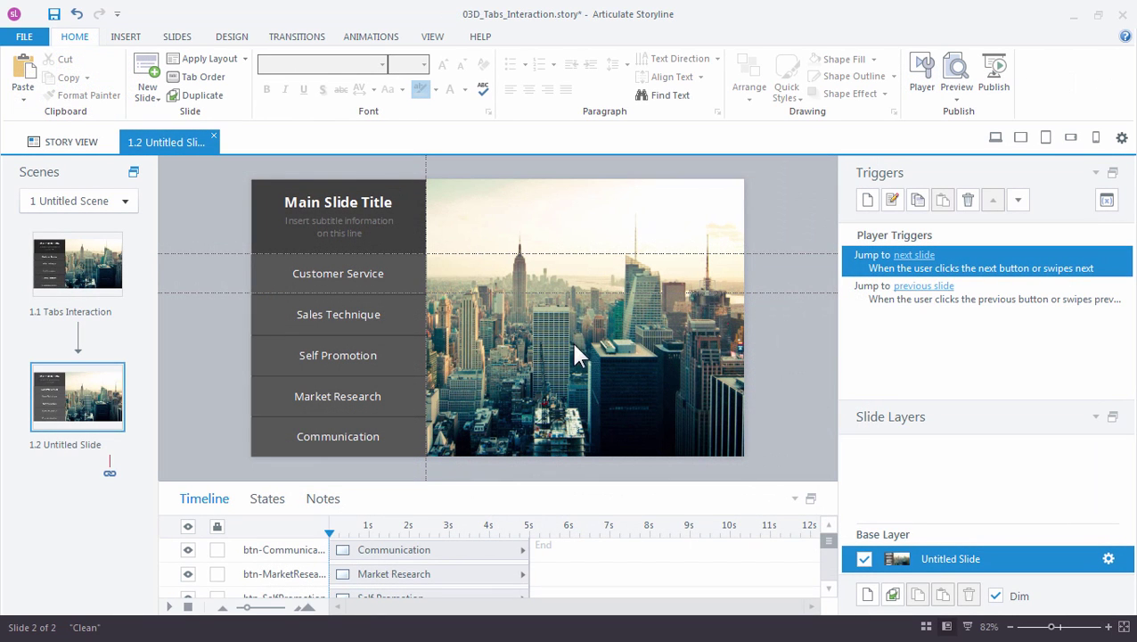
# Add a new slide layer to slide 1.2 and name it Customer Service
pyautogui.click(867, 595)
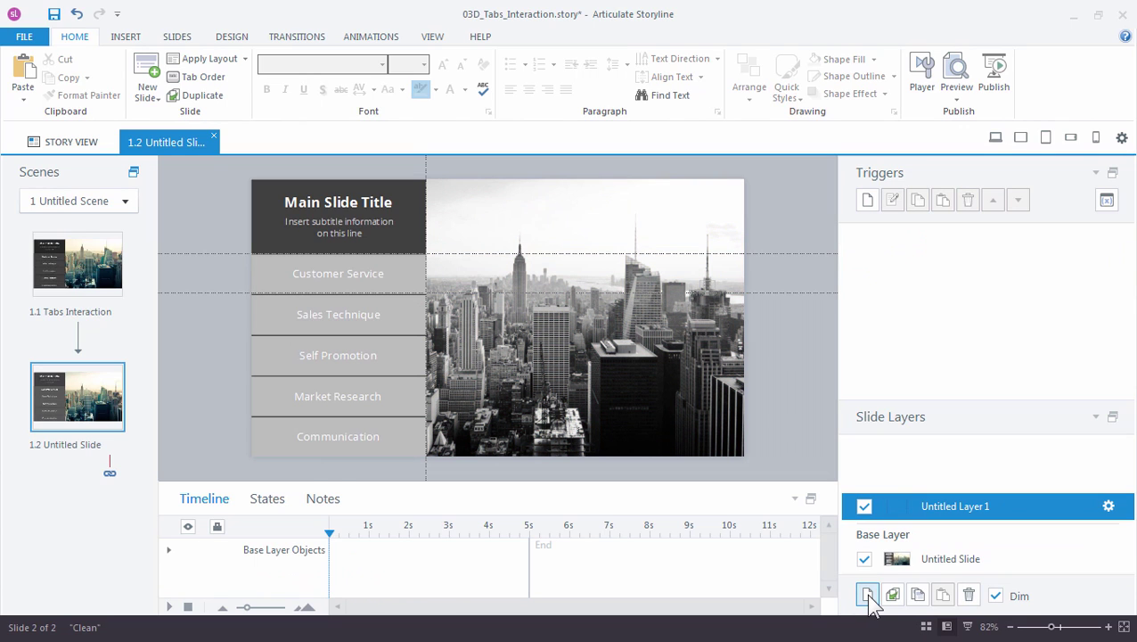
pyautogui.doubleClick(945, 513)
pyautogui.write('Custo')
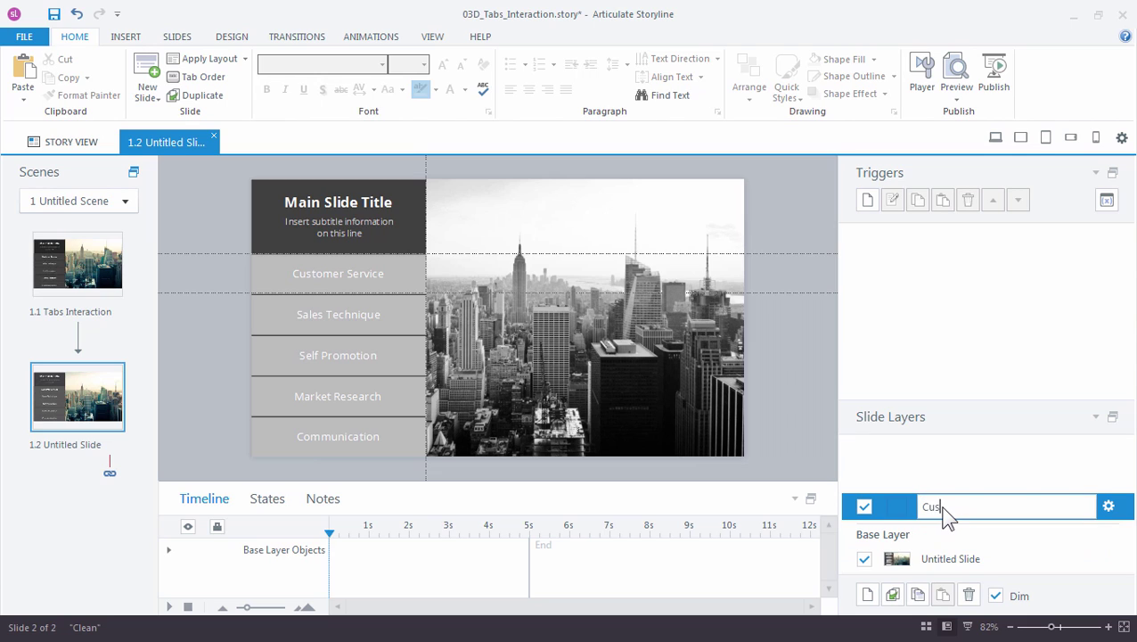
pyautogui.write('mer Service')
pyautogui.press('Return')
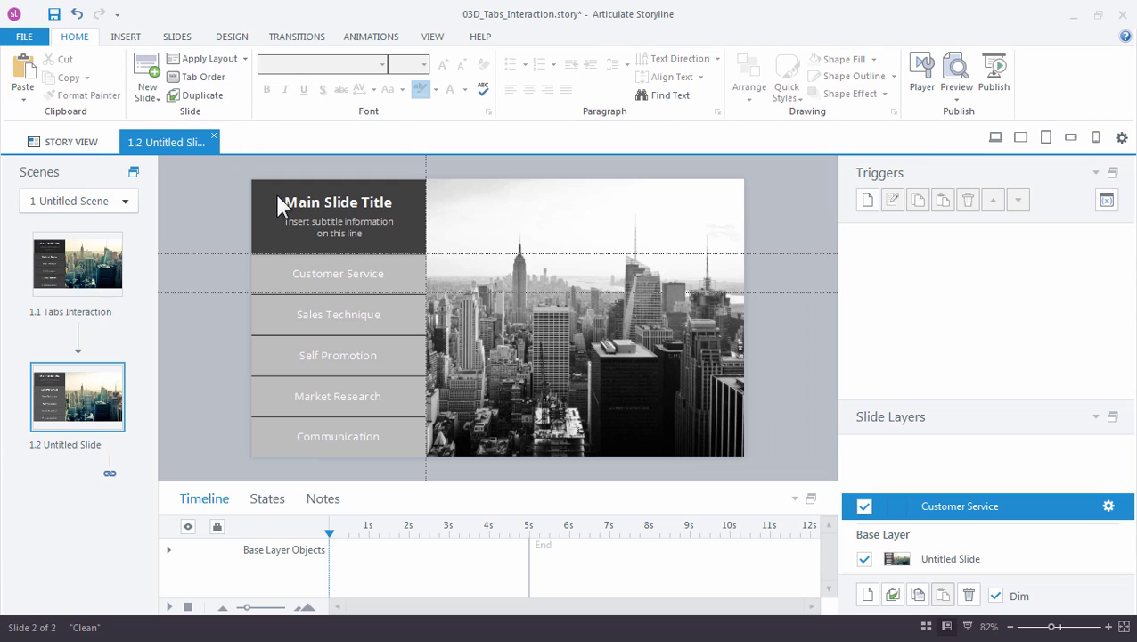
# Draw a rectangle about 423 by 362 px over the city photo, starting at the photo's upper-left corner
pyautogui.click(134, 38)
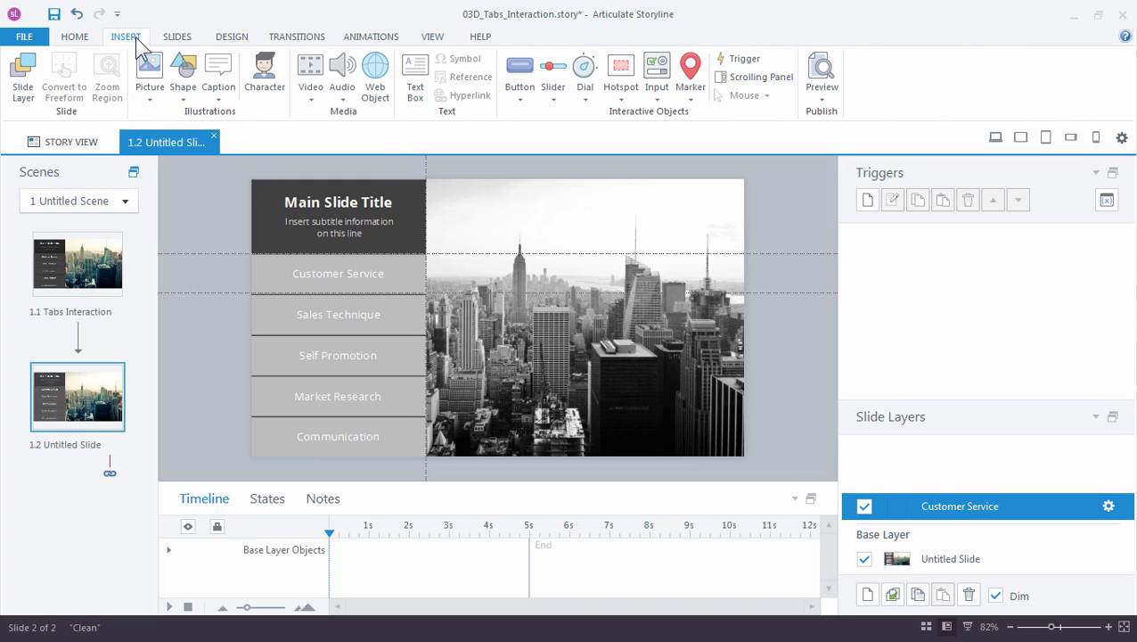
pyautogui.click(181, 73)
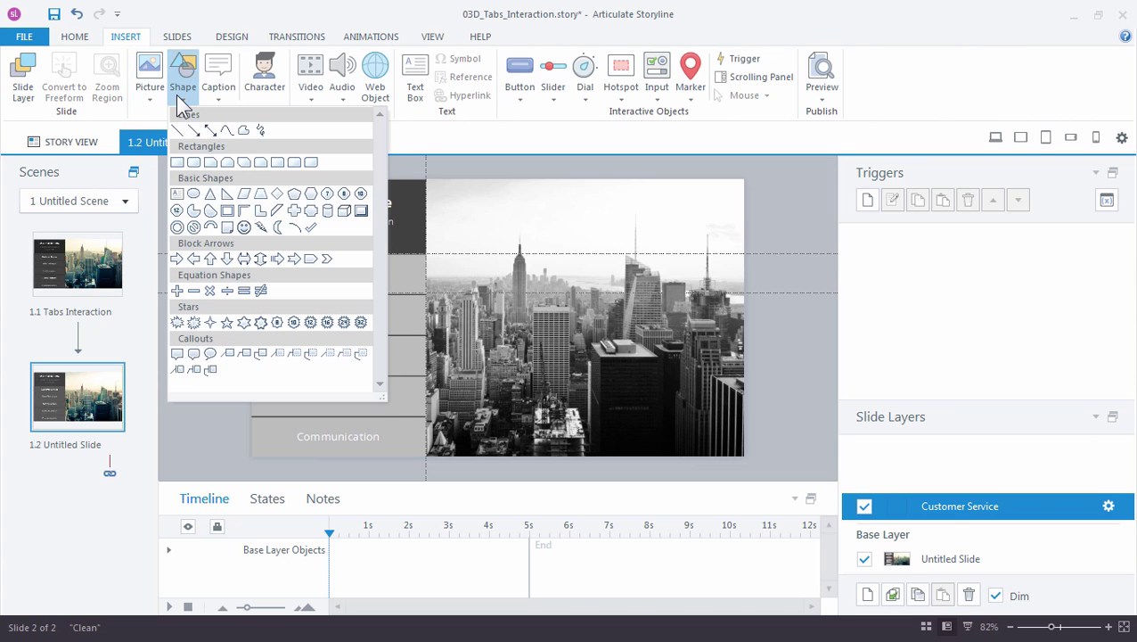
pyautogui.click(177, 163)
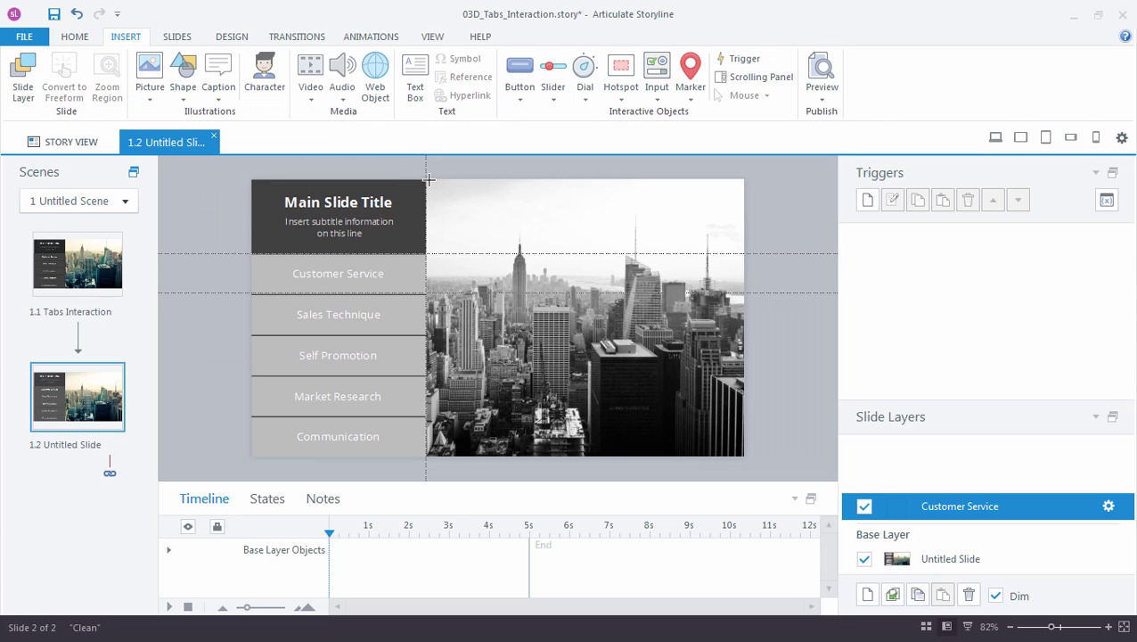
pyautogui.moveTo(428, 180); pyautogui.dragTo(718, 428)
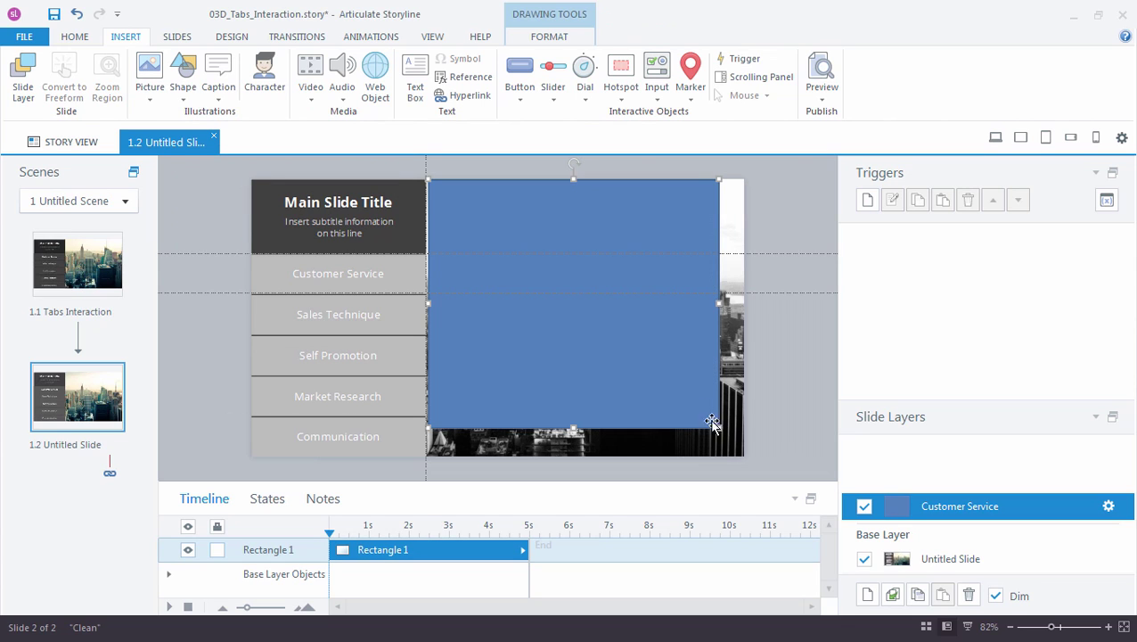
# Remove the rectangle's outline and fill it with white
pyautogui.click(557, 37)
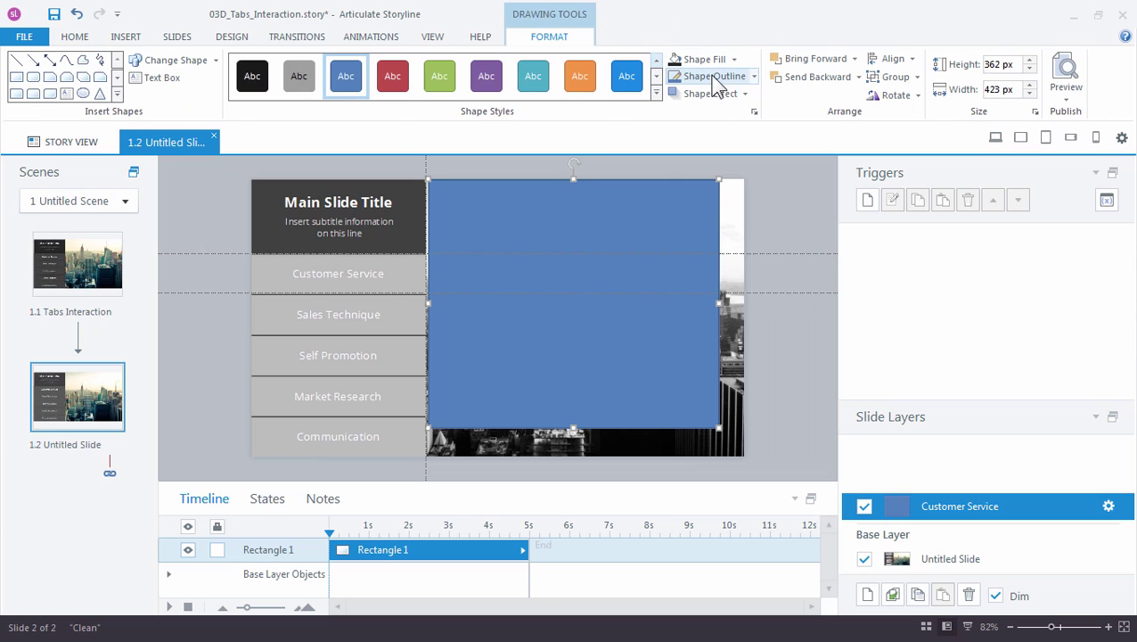
pyautogui.click(754, 76)
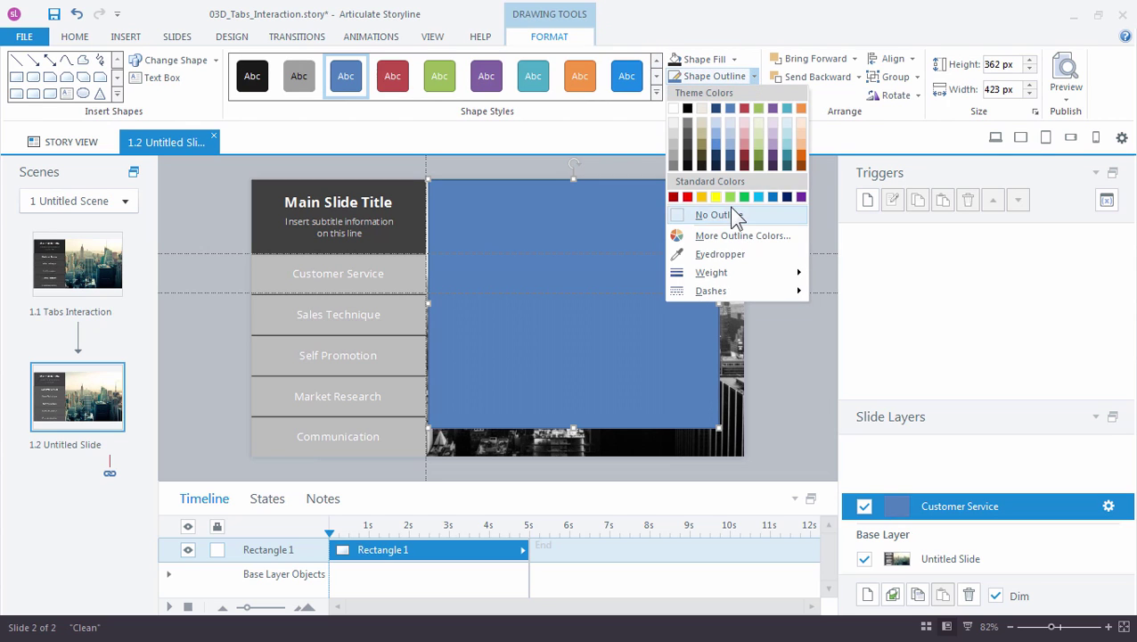
pyautogui.click(731, 210)
pyautogui.click(734, 59)
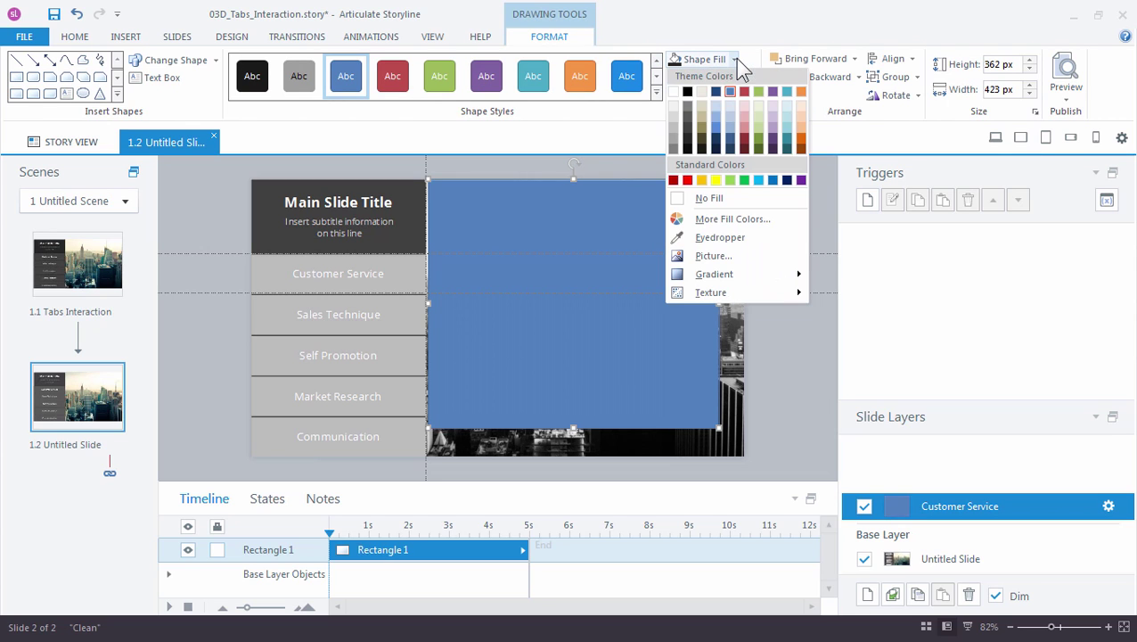
pyautogui.click(673, 91)
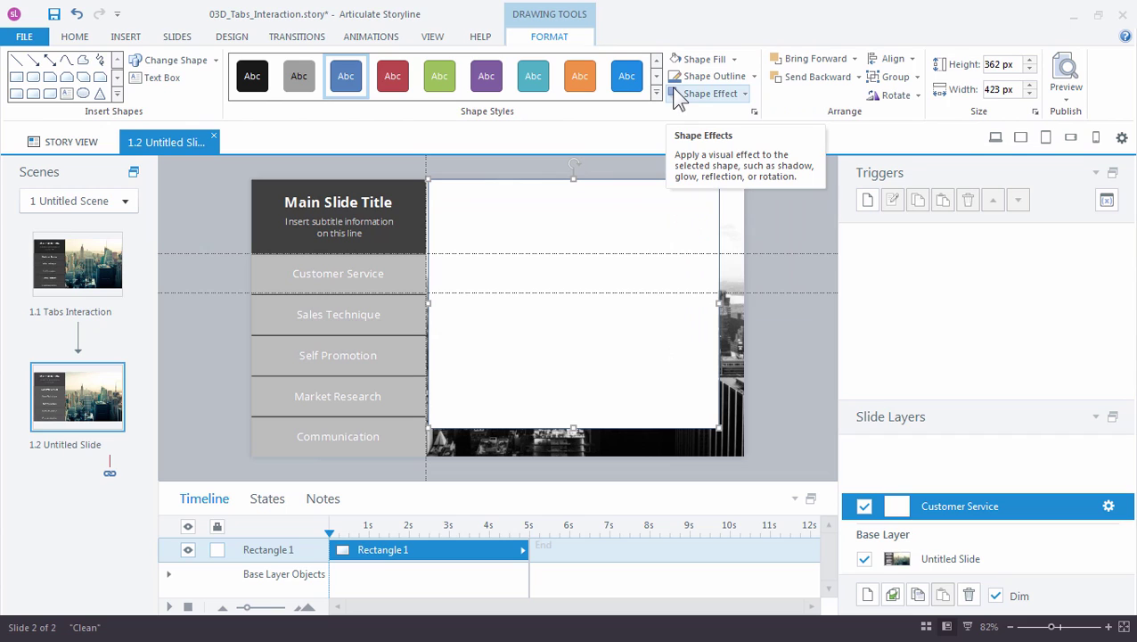
# Fit the white rectangle over the whole photo at about 464 by 404 px and set its fill transparency to 18%
pyautogui.moveTo(563, 214); pyautogui.dragTo(560, 213)
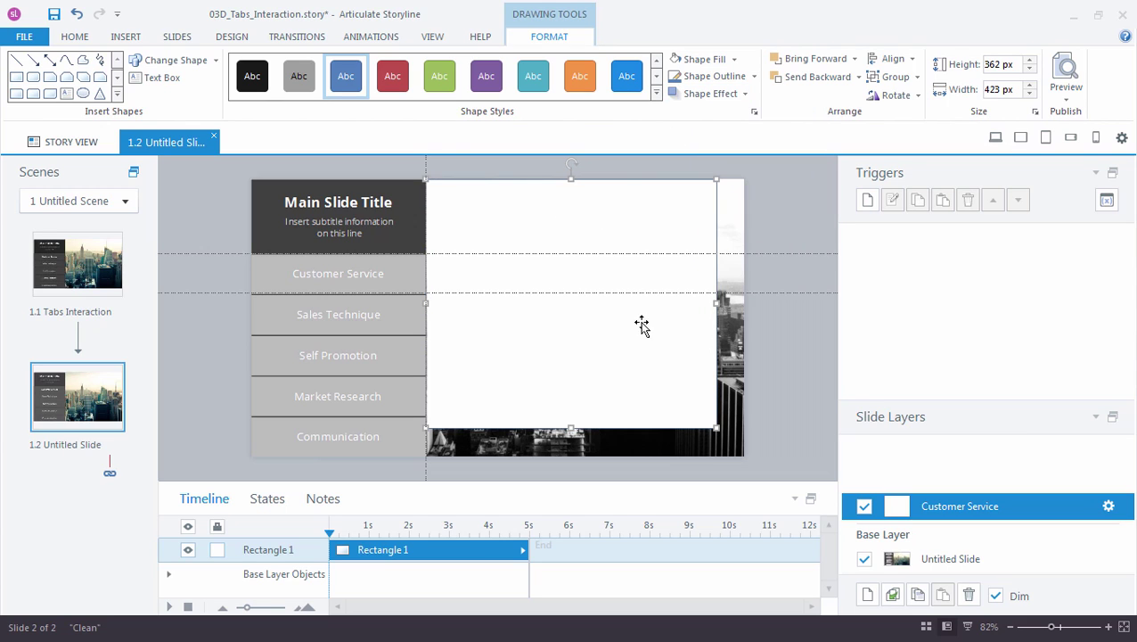
pyautogui.moveTo(715, 427); pyautogui.dragTo(745, 456)
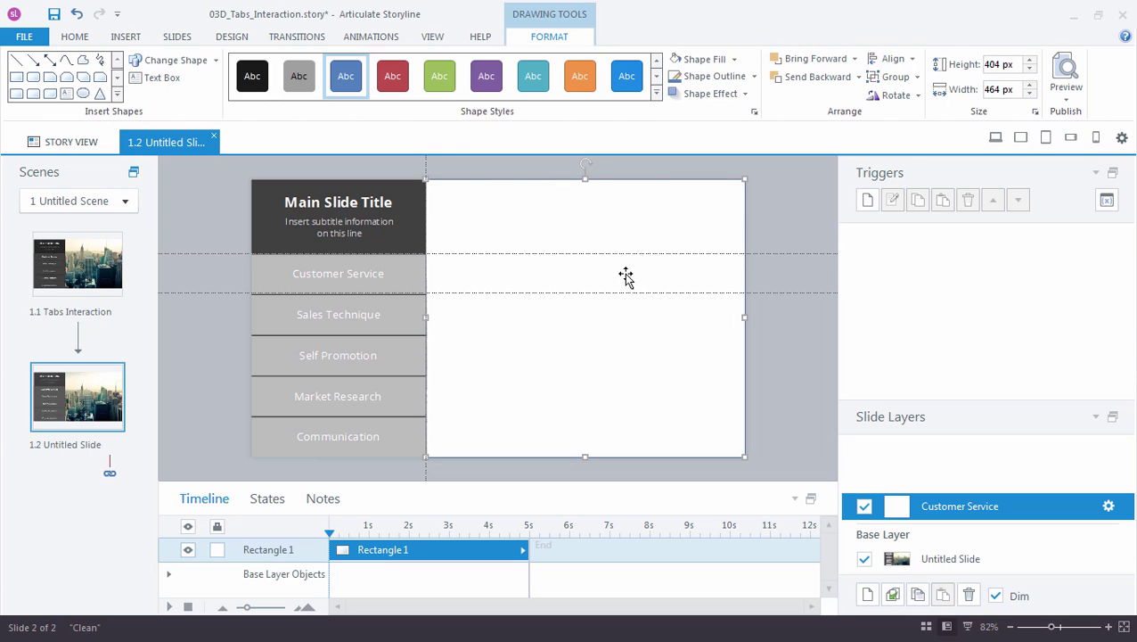
pyautogui.rightClick(605, 231)
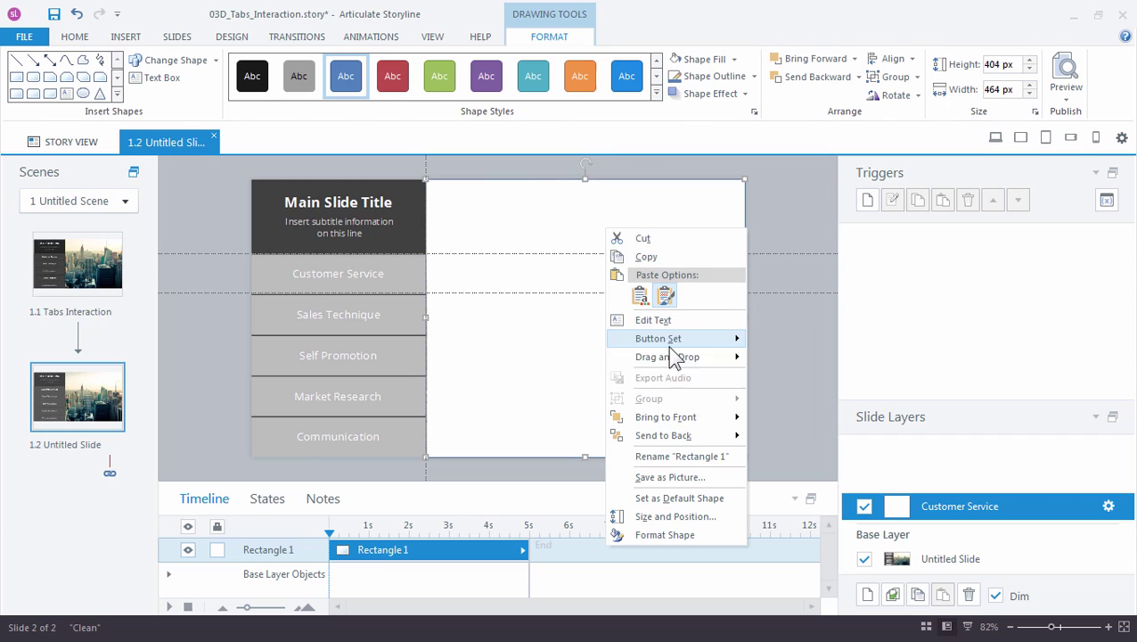
pyautogui.click(670, 531)
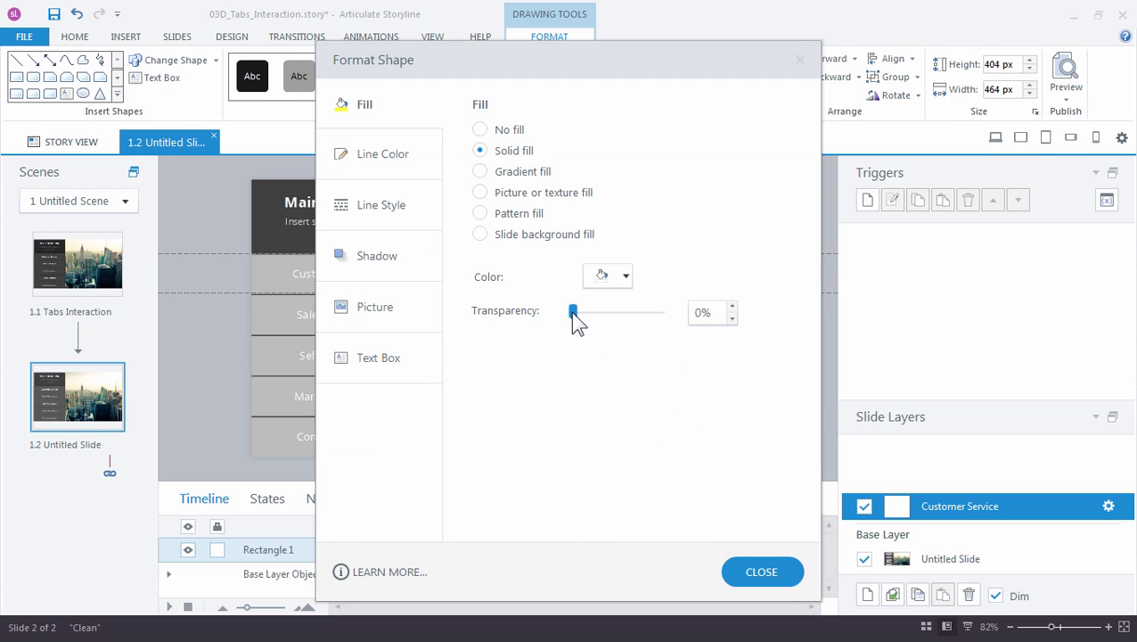
pyautogui.moveTo(573, 315); pyautogui.dragTo(589, 316)
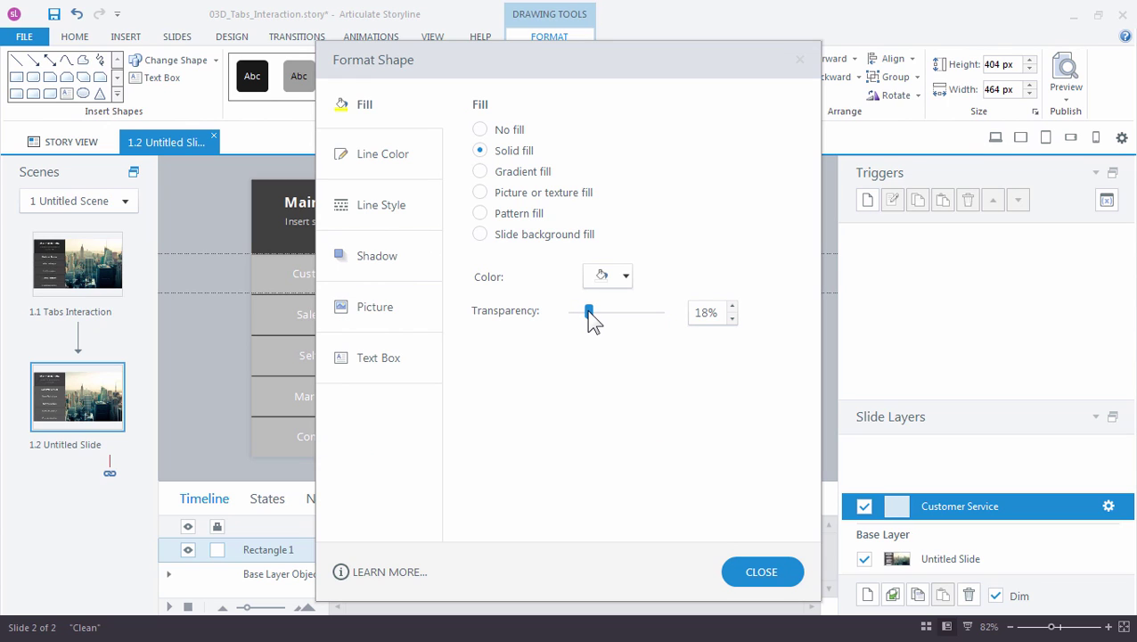
pyautogui.click(751, 570)
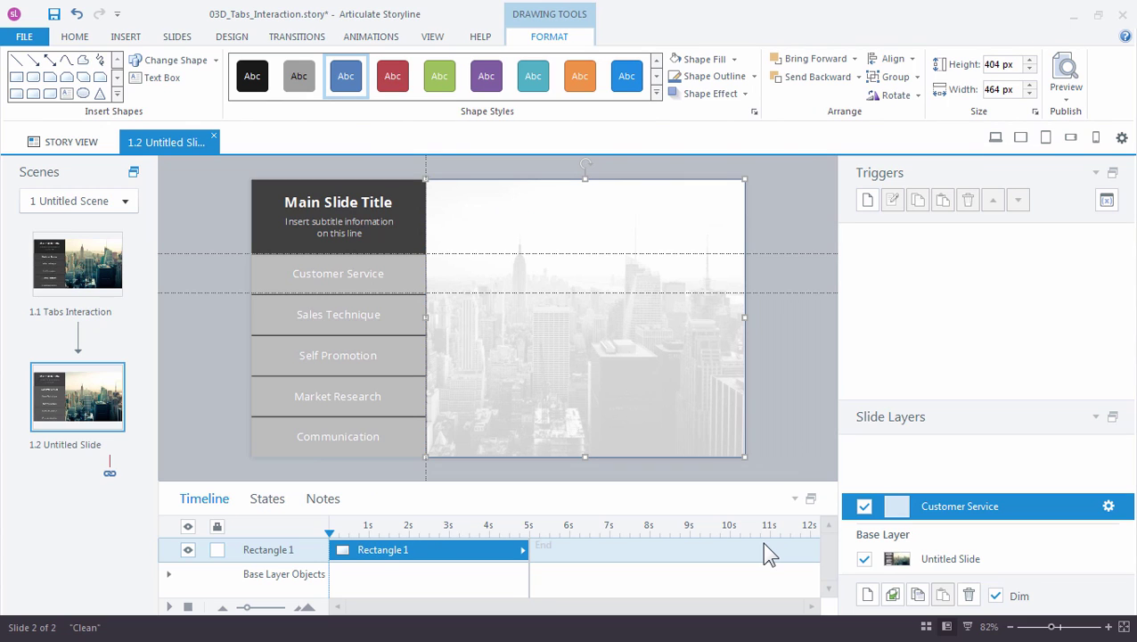
pyautogui.click(770, 450)
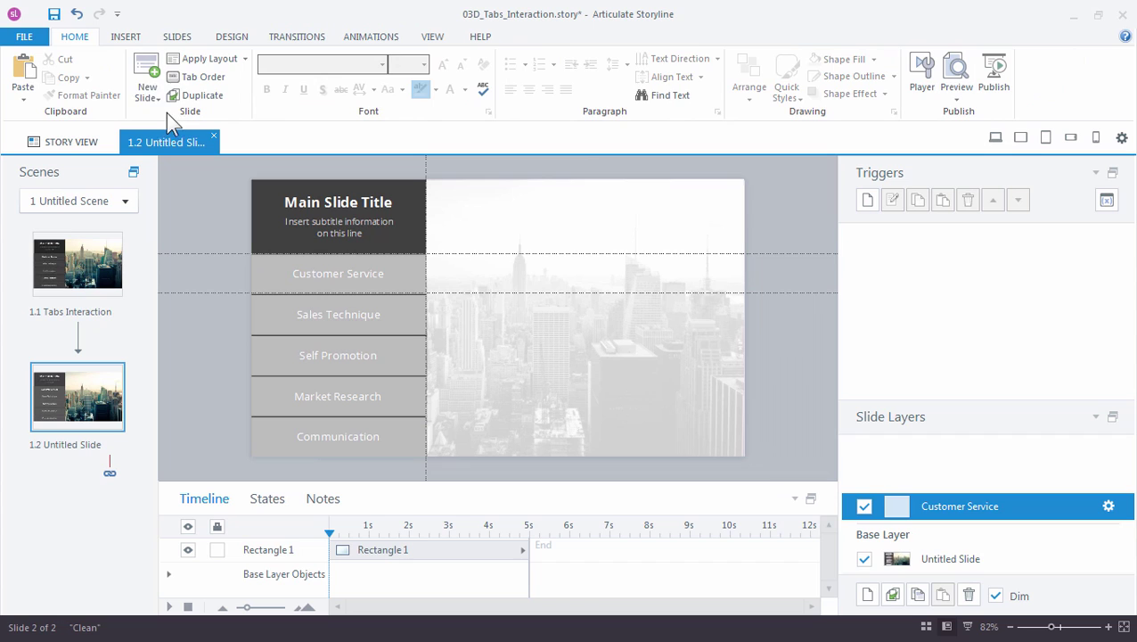
# Insert a text box over the upper part of the white rectangle with the heading "Customer Service"
pyautogui.click(126, 36)
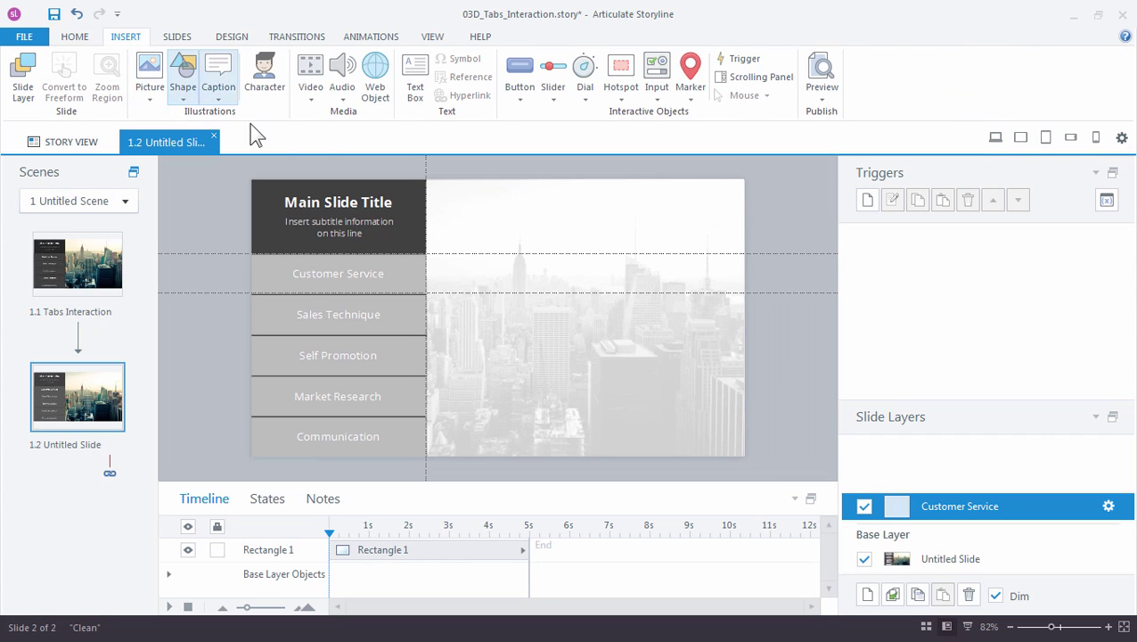
pyautogui.click(417, 86)
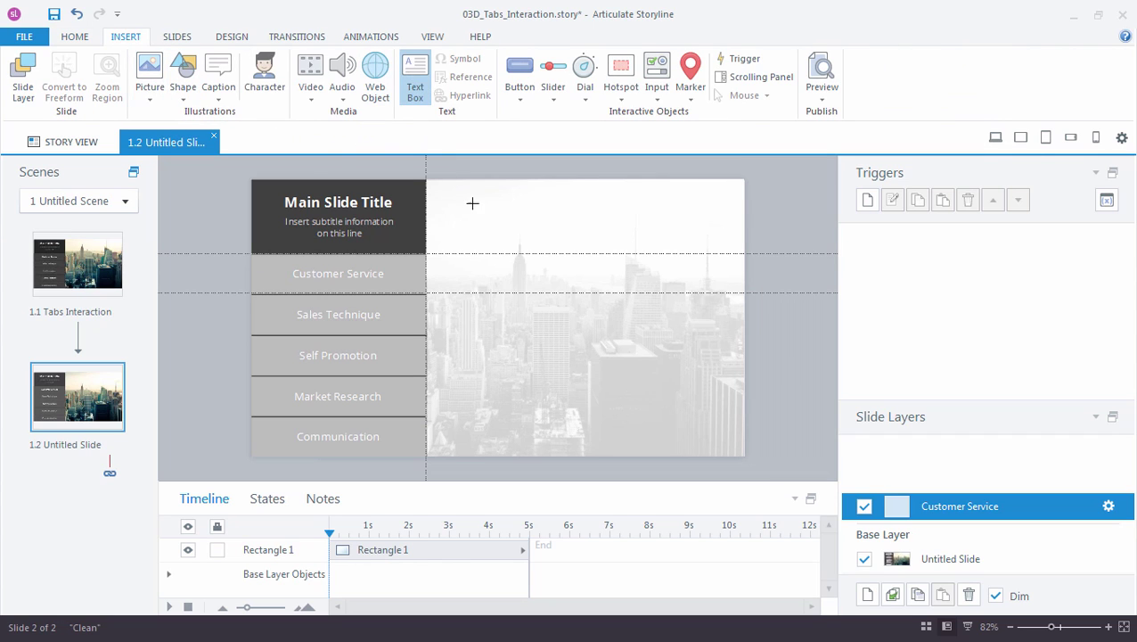
pyautogui.click(492, 217)
pyautogui.write('Customer Service')
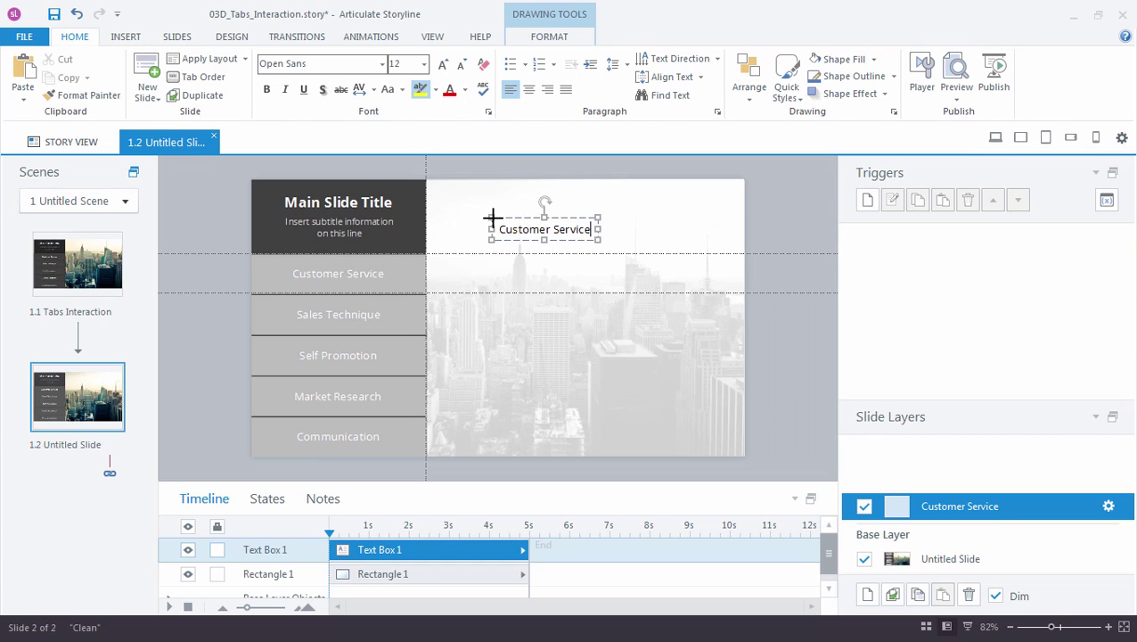
# Format the Customer Service heading as 24 pt bold and move it slightly up on the layer
pyautogui.click(496, 219)
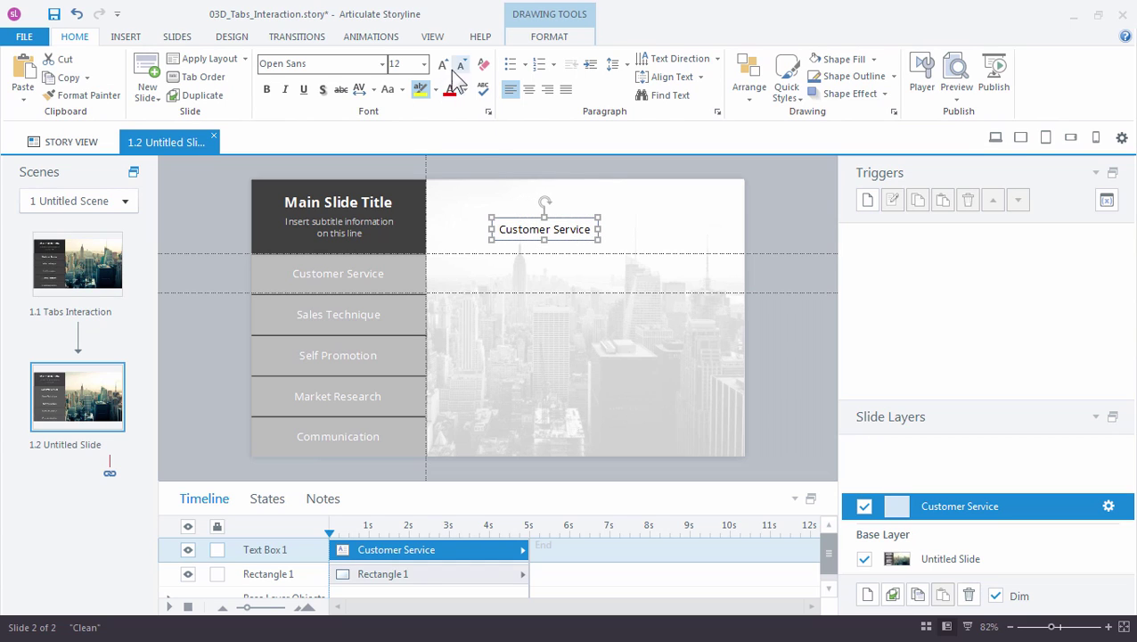
pyautogui.click(443, 64)
pyautogui.click(443, 64)
pyautogui.click(443, 64)
pyautogui.click(443, 64)
pyautogui.click(442, 64)
pyautogui.click(443, 64)
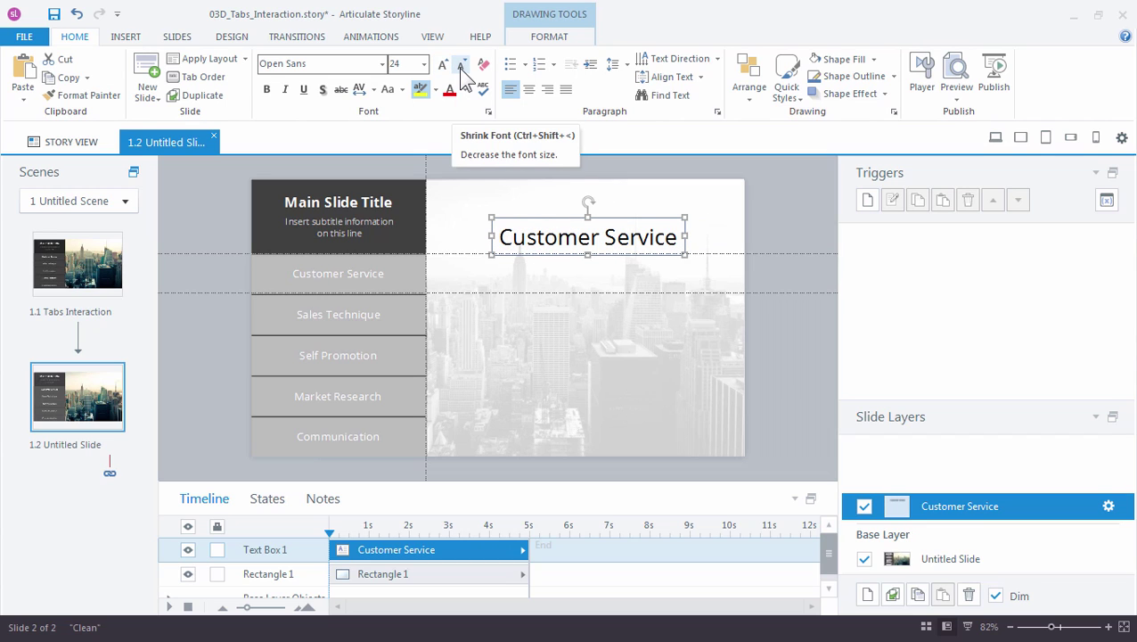
pyautogui.click(268, 91)
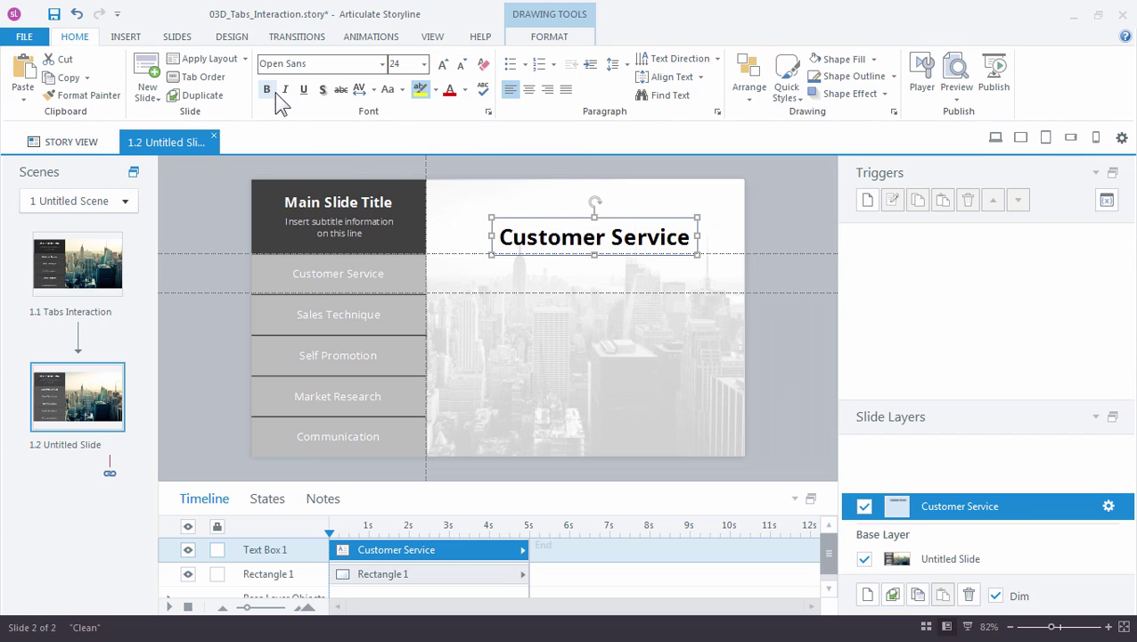
pyautogui.moveTo(533, 213); pyautogui.dragTo(530, 197)
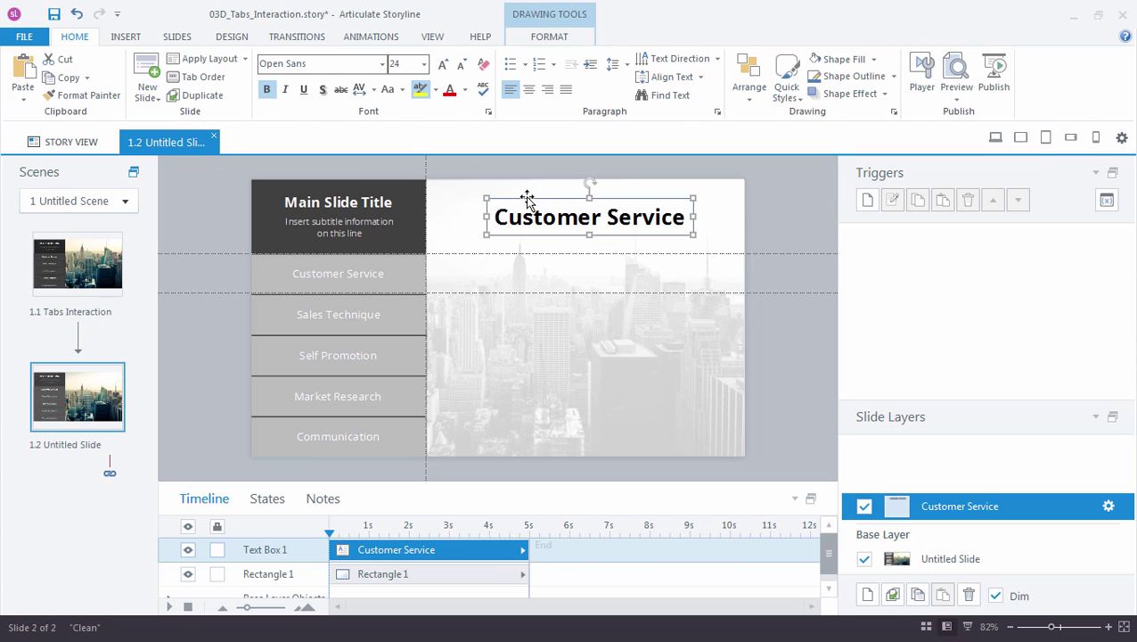
pyautogui.click(505, 174)
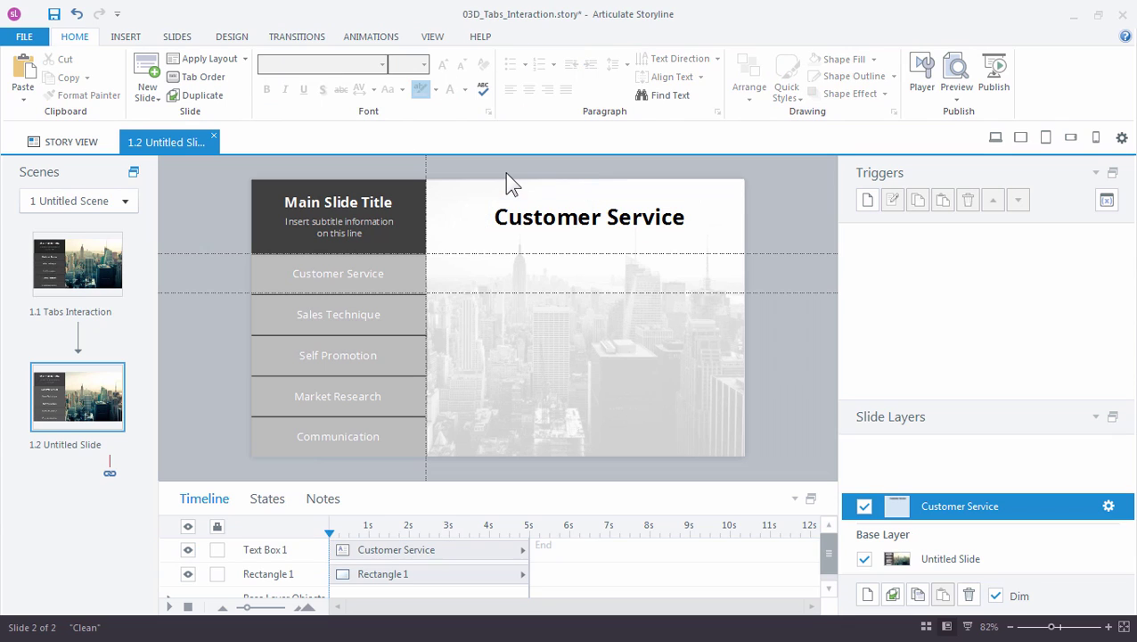
# Insert a wide text box below the heading and fill it with placeholder text using =lorem()
pyautogui.click(126, 37)
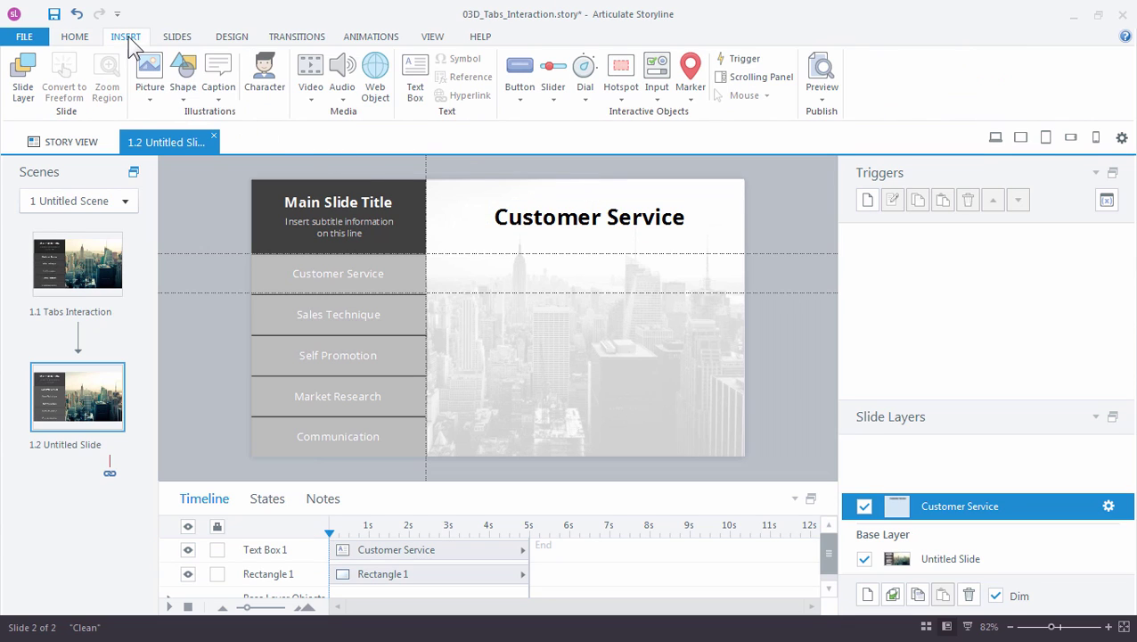
pyautogui.click(414, 84)
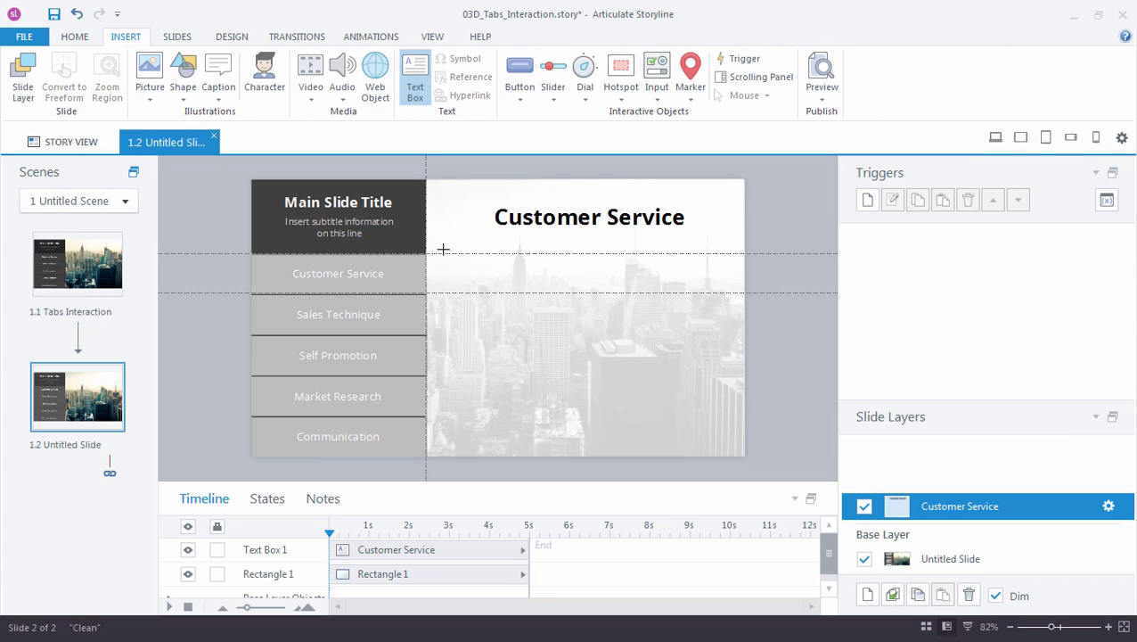
pyautogui.moveTo(442, 250); pyautogui.dragTo(736, 448)
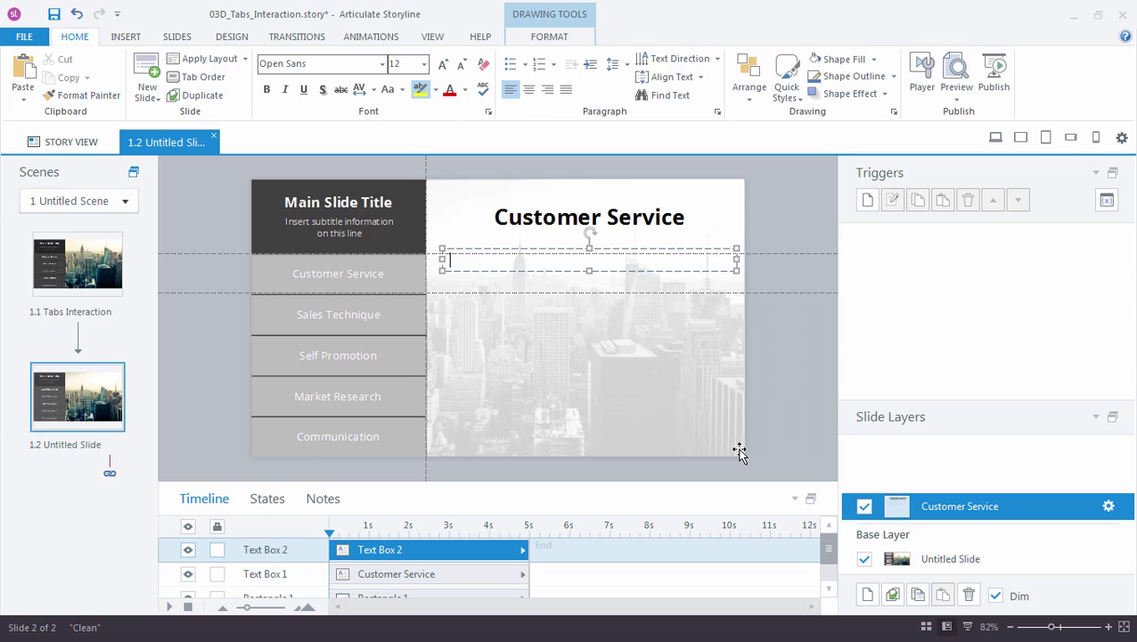
pyautogui.write('=lorem()')
pyautogui.press('Return')
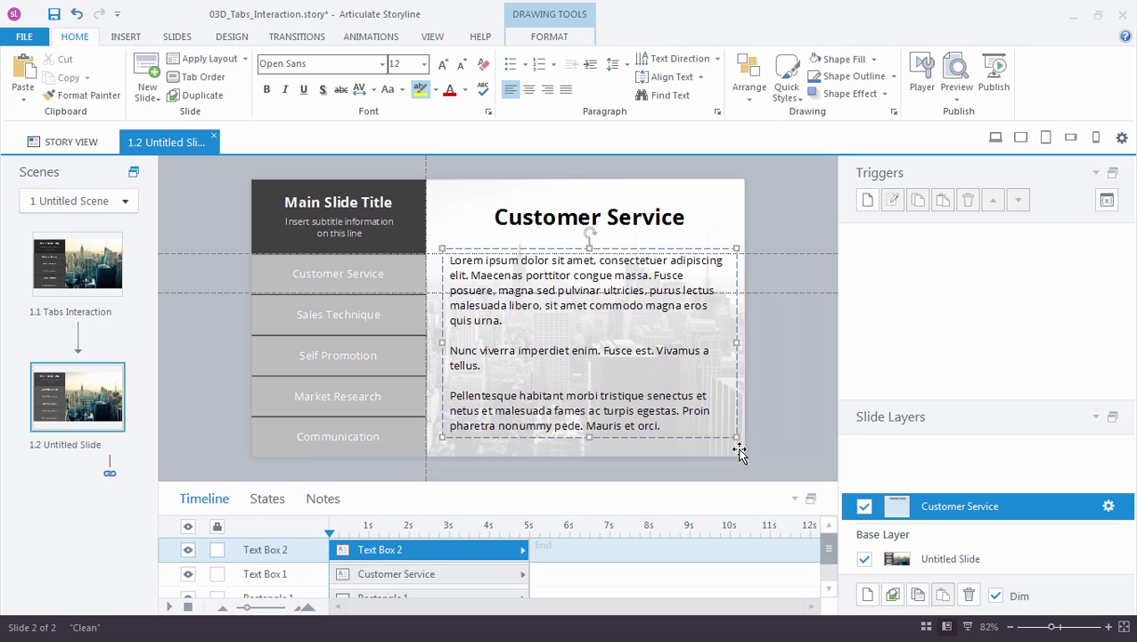
# Nudge the placeholder text box slightly left, and move the Customer Service heading slightly left and up above it
pyautogui.click(650, 246)
pyautogui.click(651, 246)
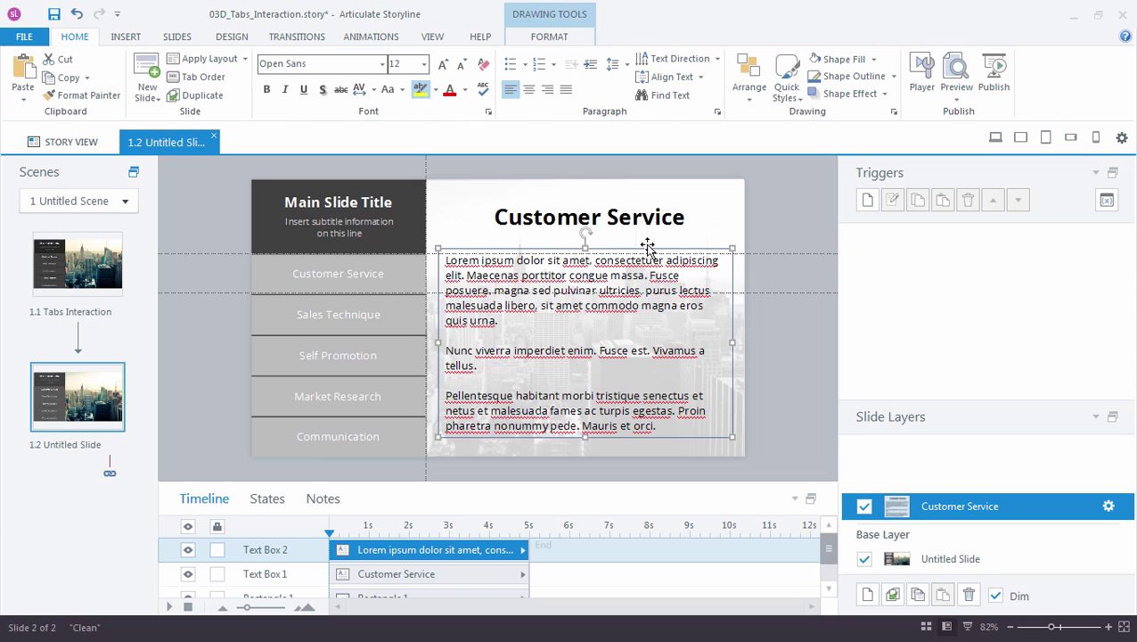
pyautogui.click(639, 202)
pyautogui.moveTo(638, 201); pyautogui.dragTo(630, 199)
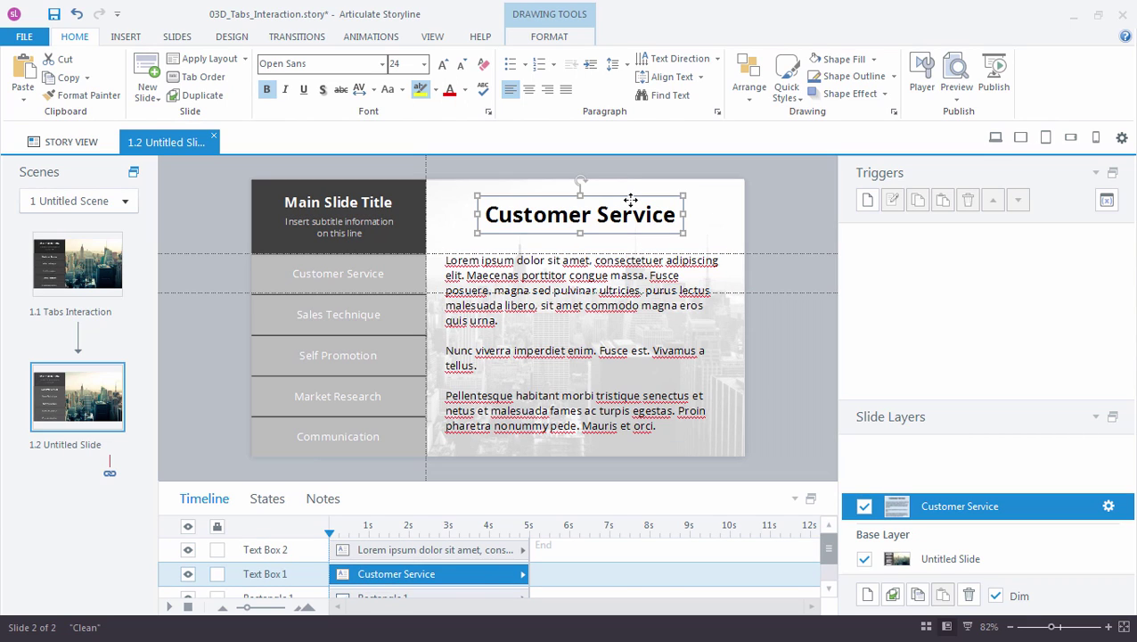
# Duplicate the Customer Service layer and rename the copy as Sales Technique
pyautogui.click(755, 288)
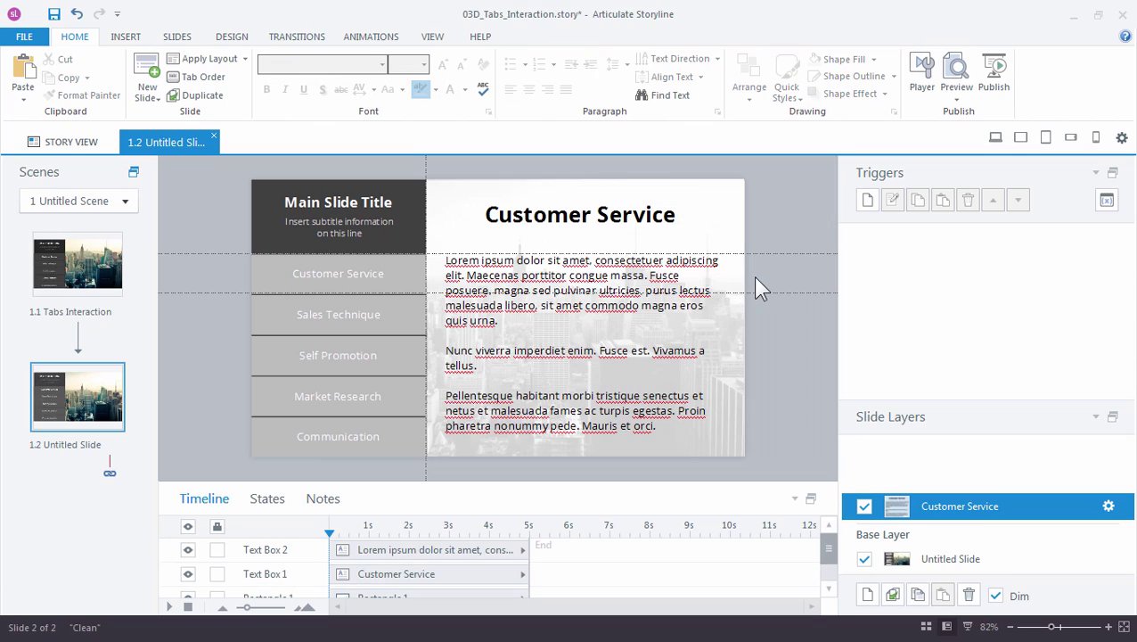
pyautogui.click(893, 596)
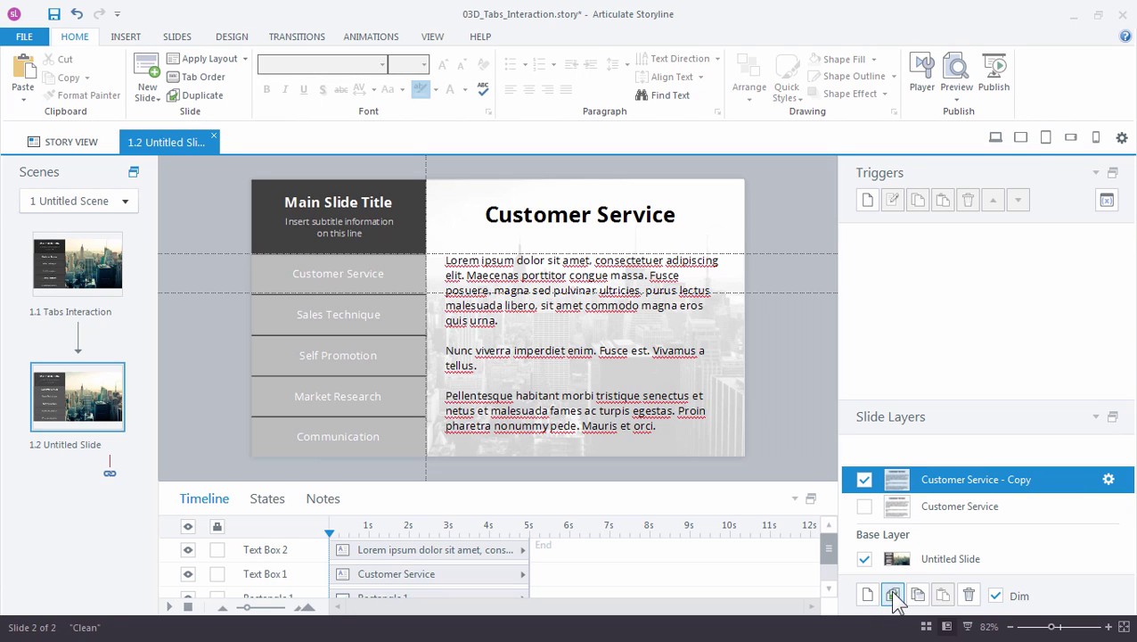
pyautogui.click(959, 504)
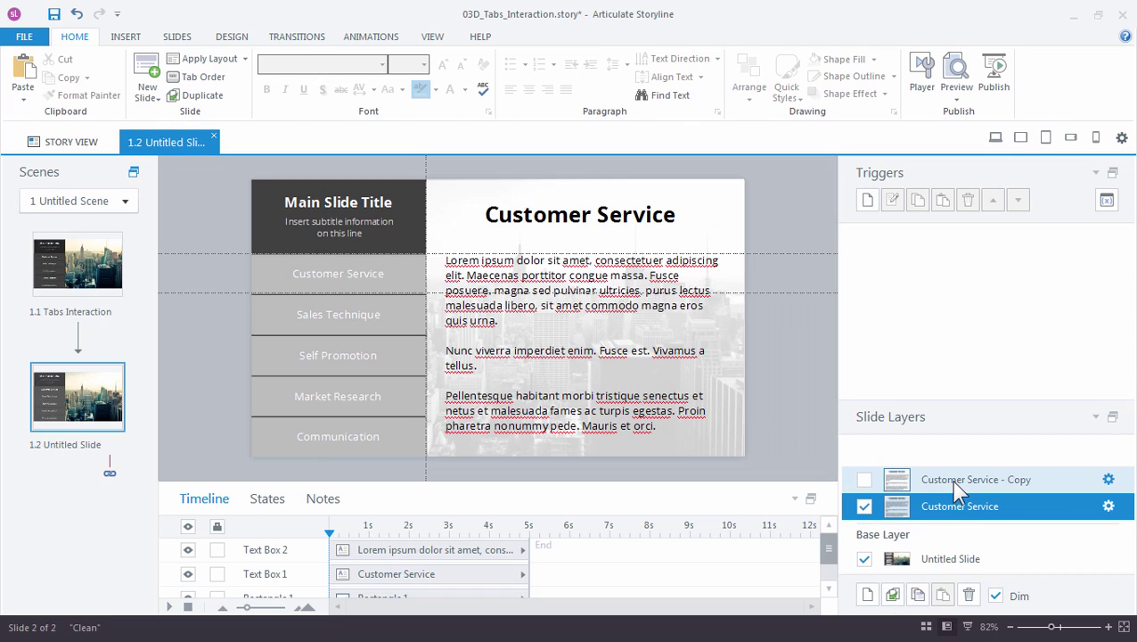
pyautogui.click(952, 480)
pyautogui.doubleClick(953, 480)
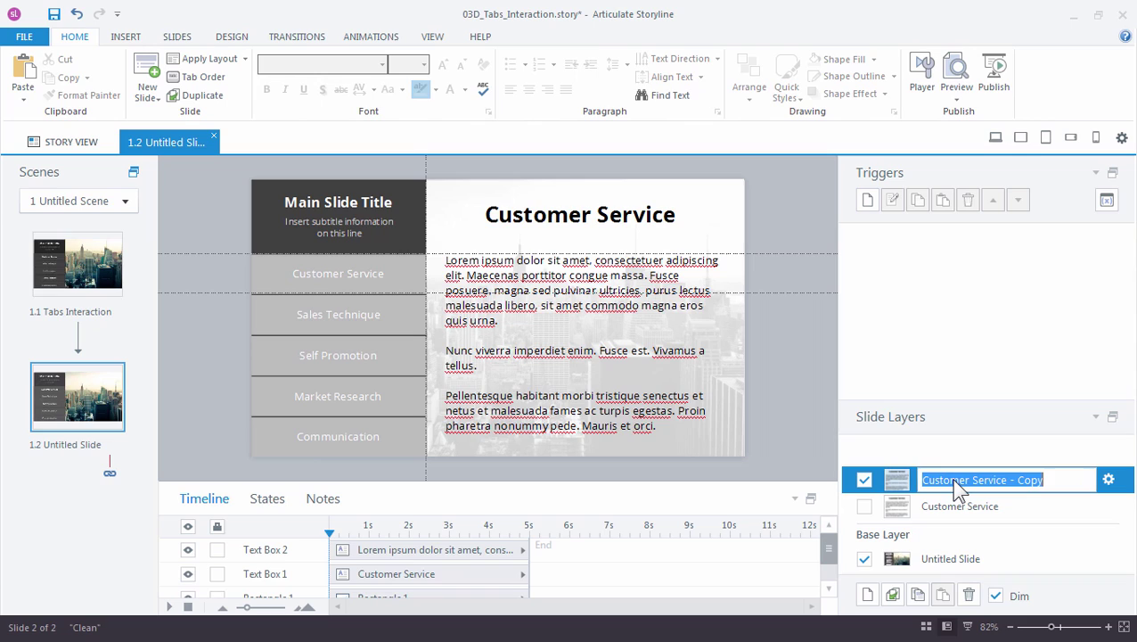
pyautogui.write('Sales')
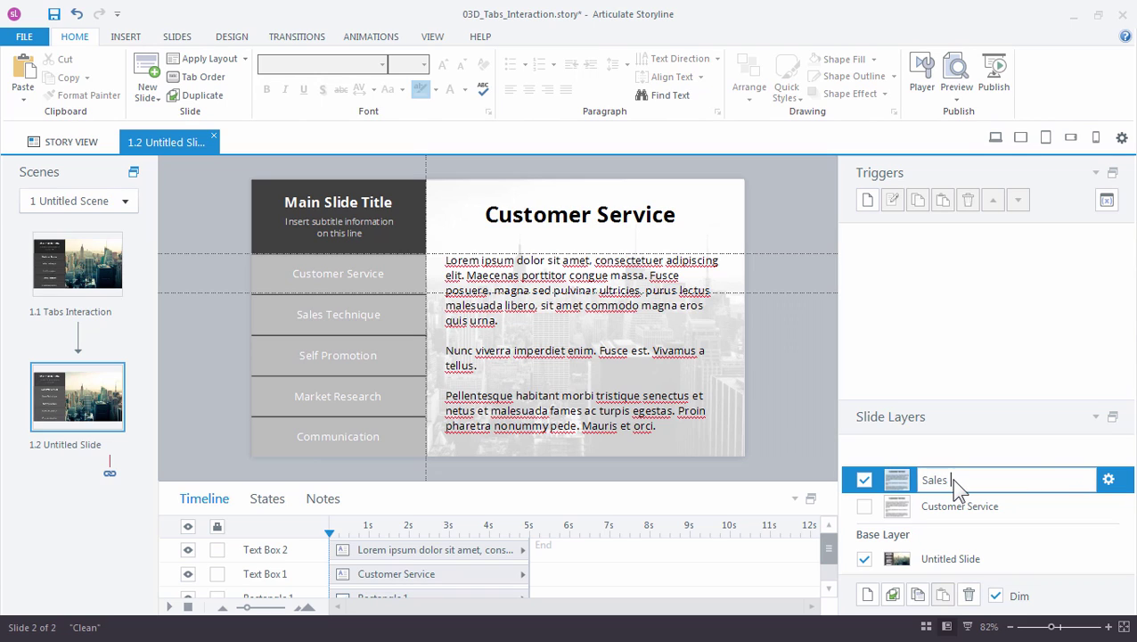
pyautogui.write(' Technique')
pyautogui.press('Return')
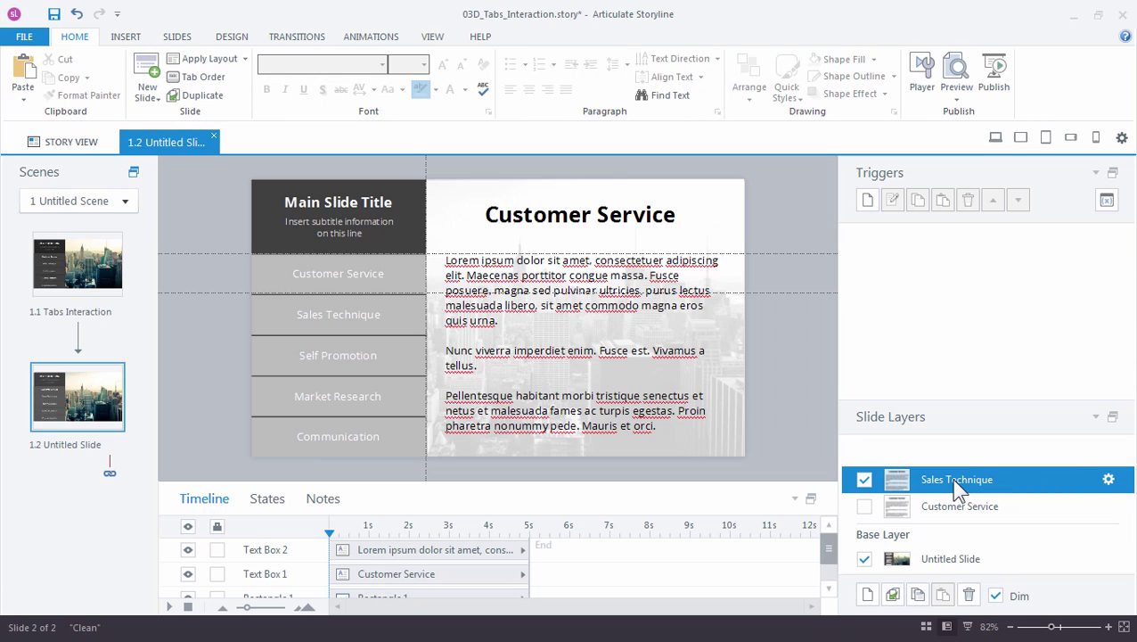
# Replace the heading on the Sales Technique layer with "Sales Technique" and nudge its text box slightly right
pyautogui.click(633, 223)
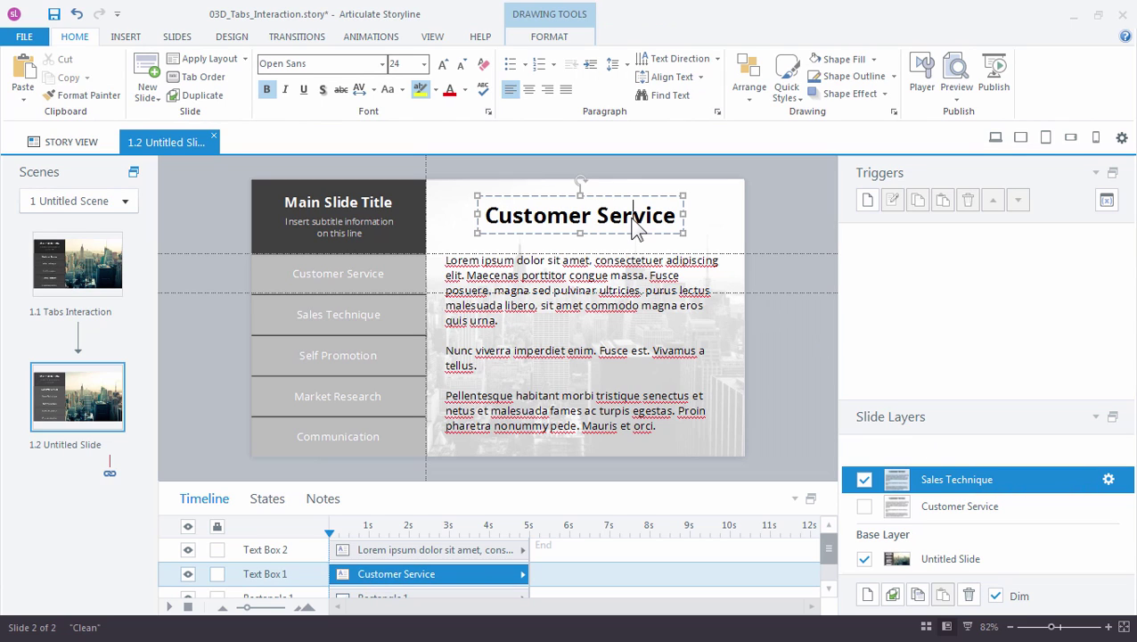
pyautogui.hotkey('ctrl', 'a')
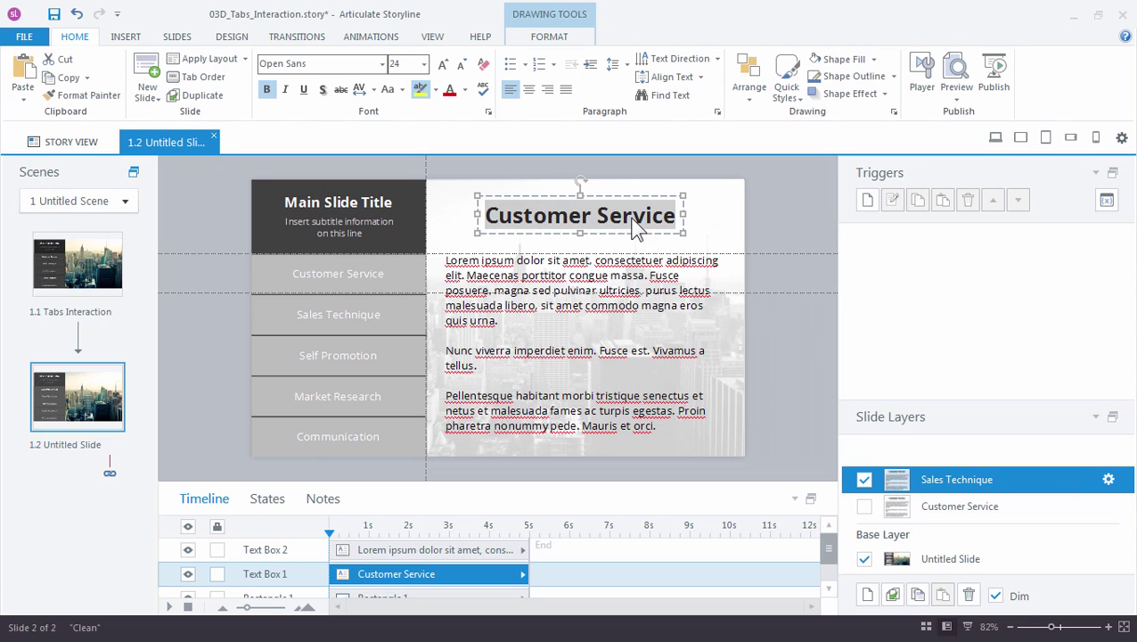
pyautogui.write('Sales Tech')
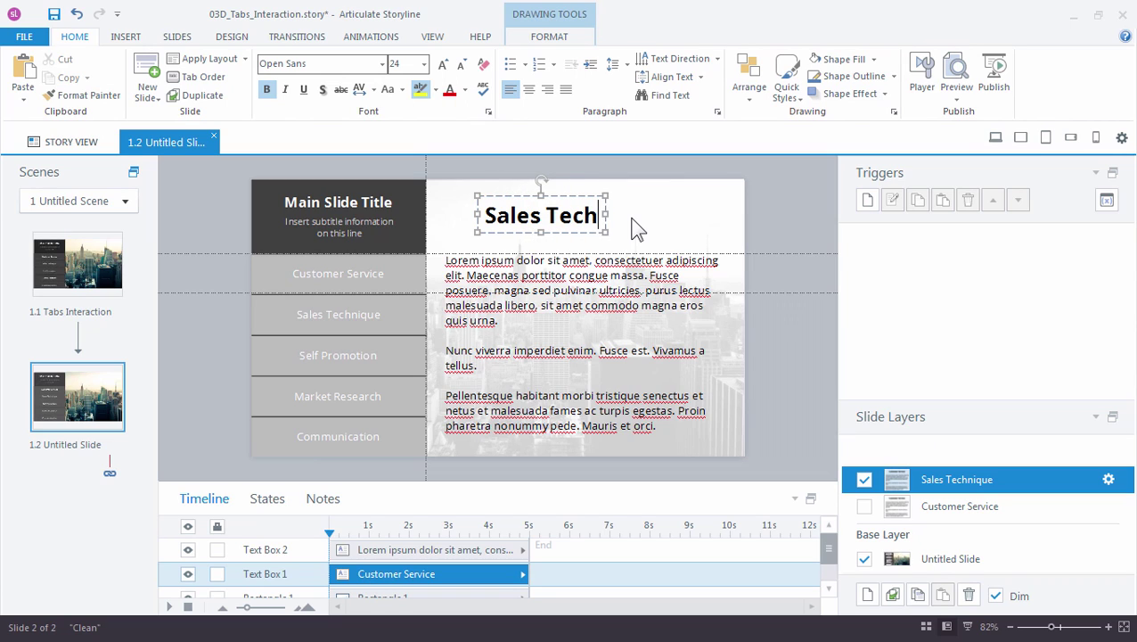
pyautogui.write('nique')
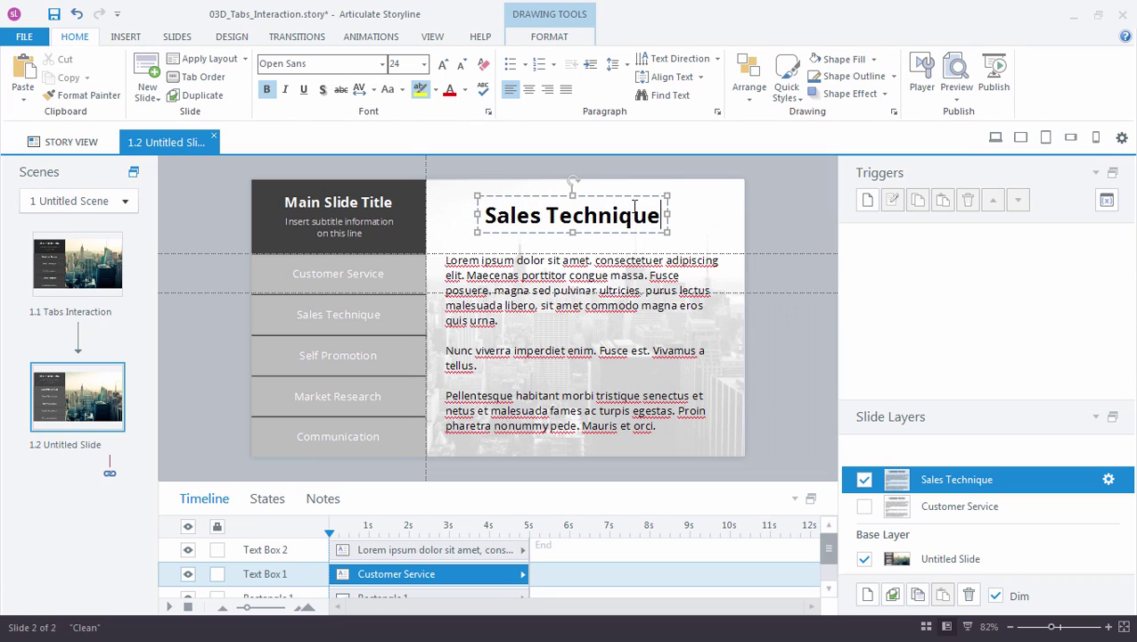
pyautogui.moveTo(629, 197); pyautogui.dragTo(638, 194)
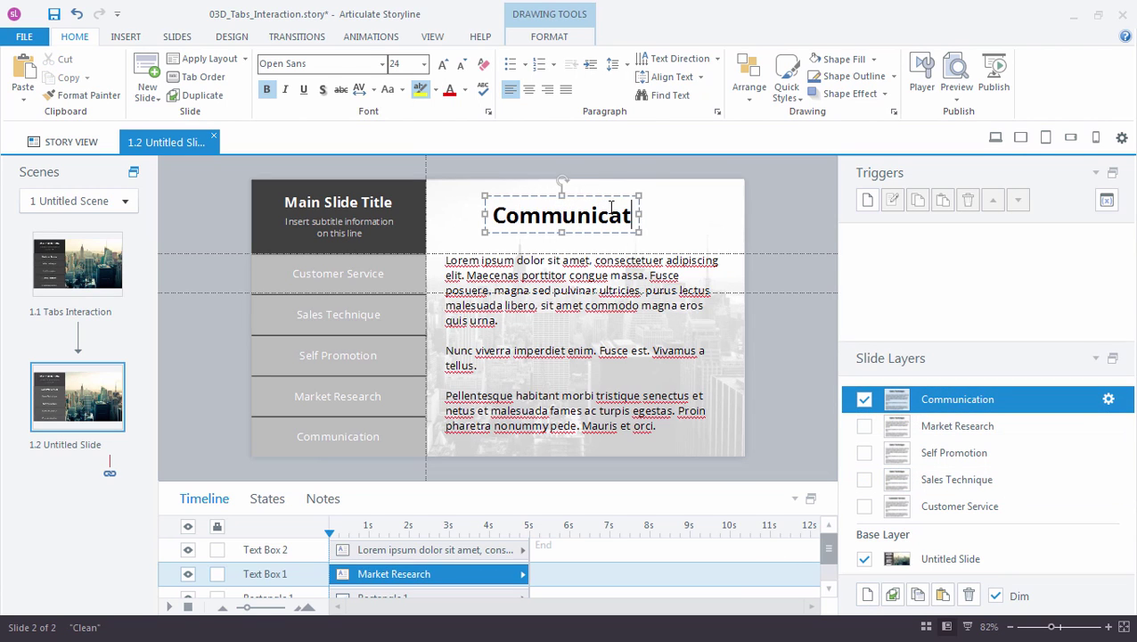
# Complete the heading text on the Communication layer so that it reads "Communication"
pyautogui.write('ion')
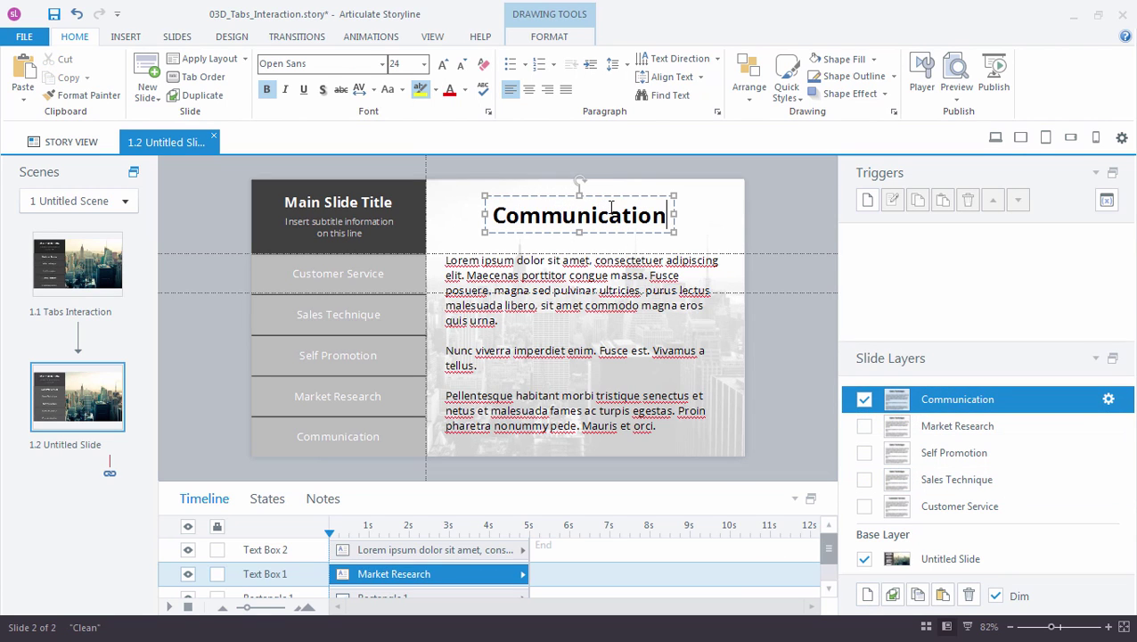
pyautogui.click(742, 203)
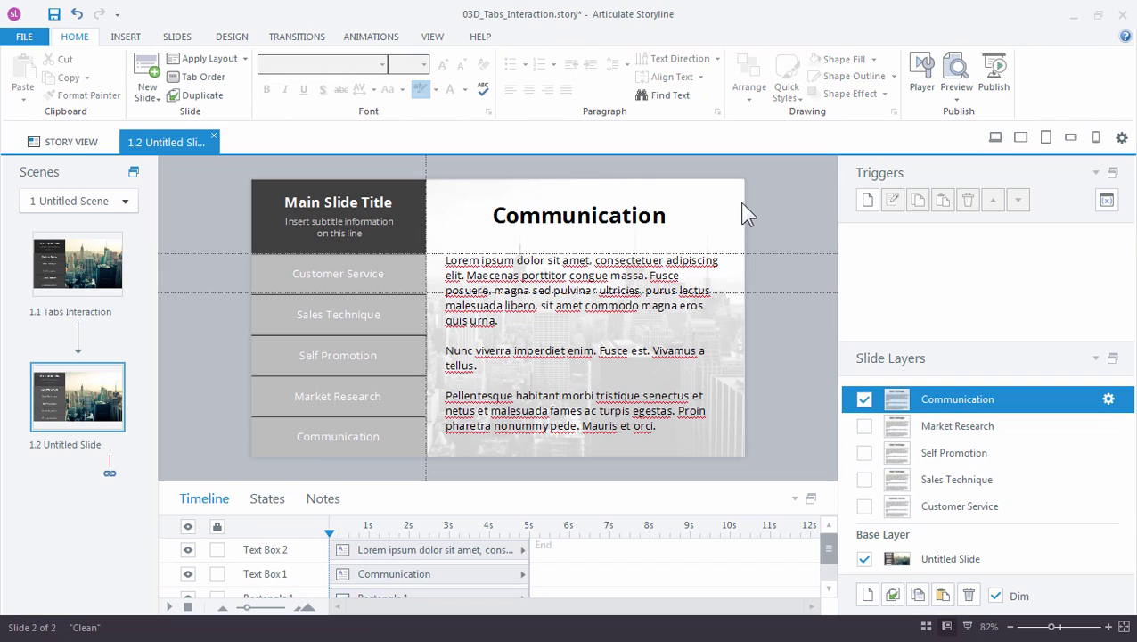